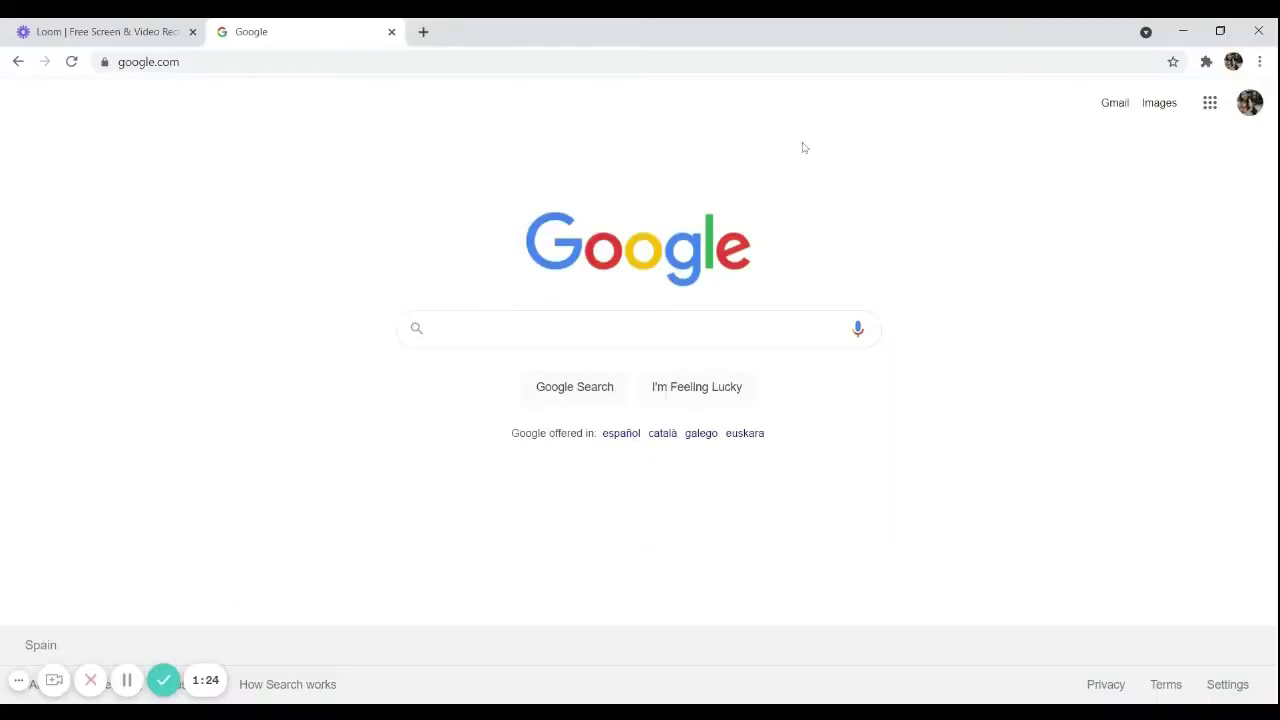
Open Google Calendar from the Google apps grid on google.com
{"action": "left_click", "coordinate": [1210, 108]}
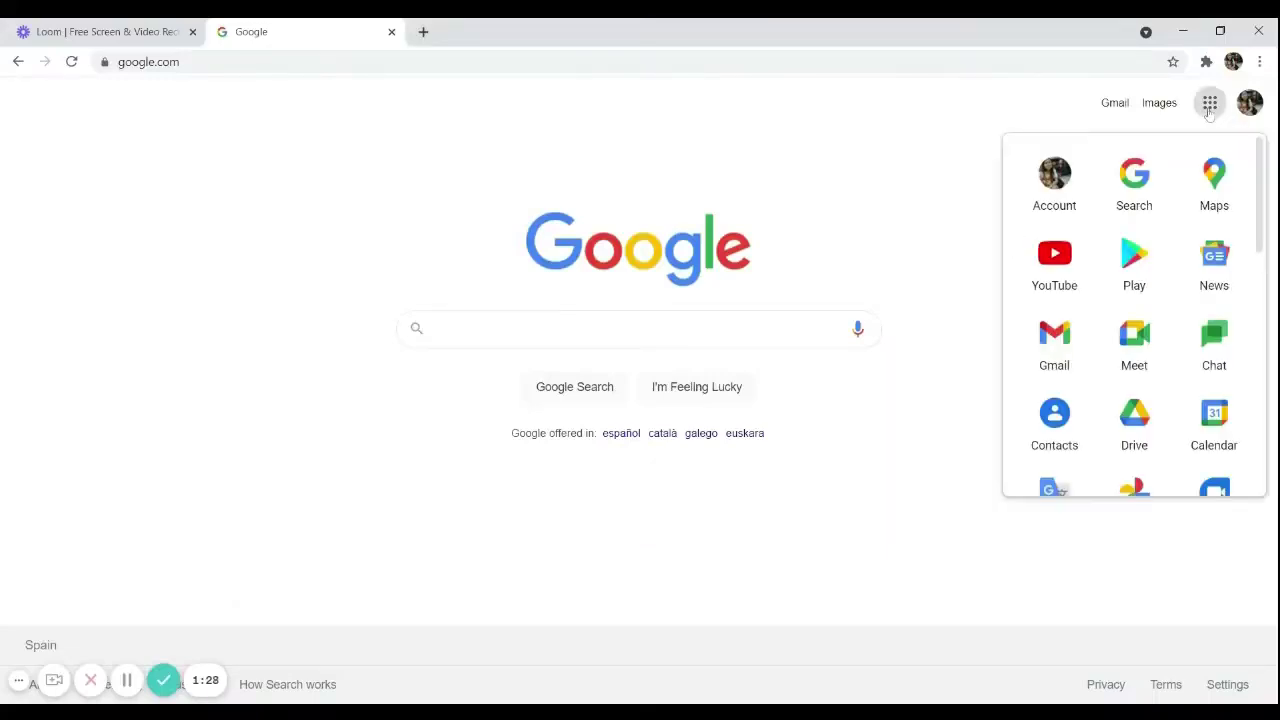
{"action": "left_click", "coordinate": [1213, 430]}
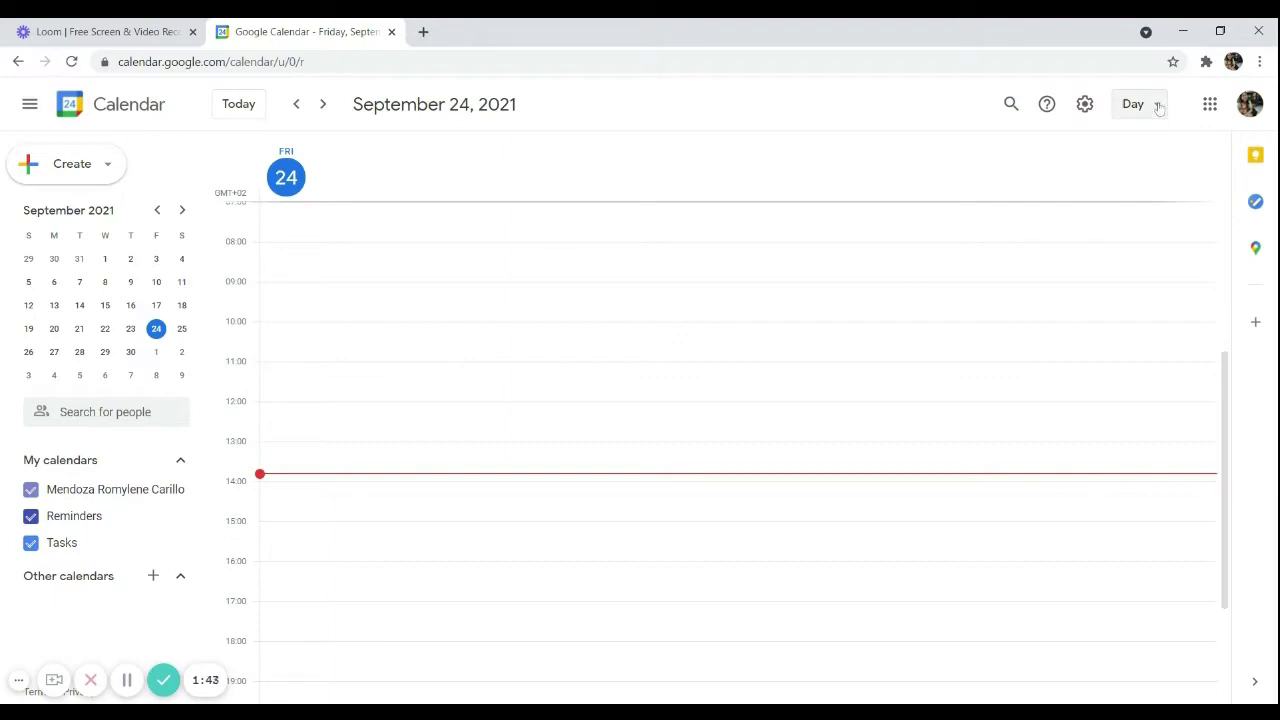
Switch to the other Google account's calendar, staying on the September 24 day view
{"action": "left_click", "coordinate": [1158, 108]}
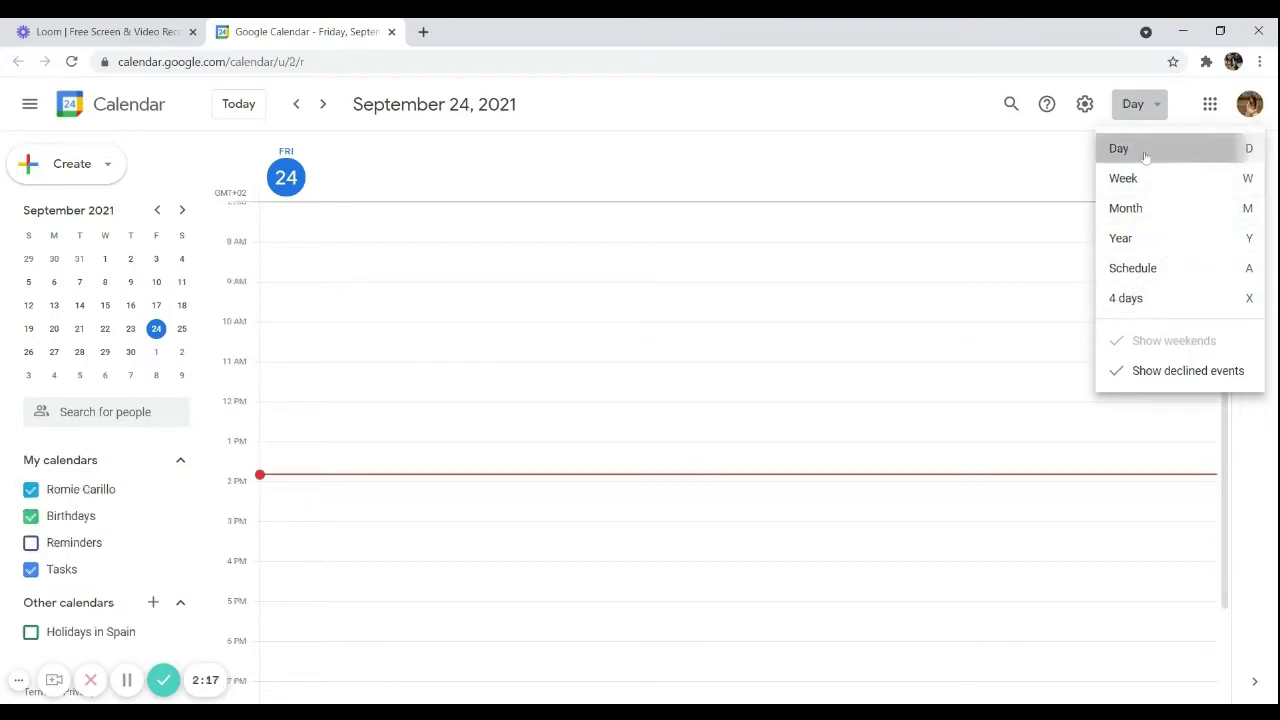
{"action": "left_click", "coordinate": [1143, 152]}
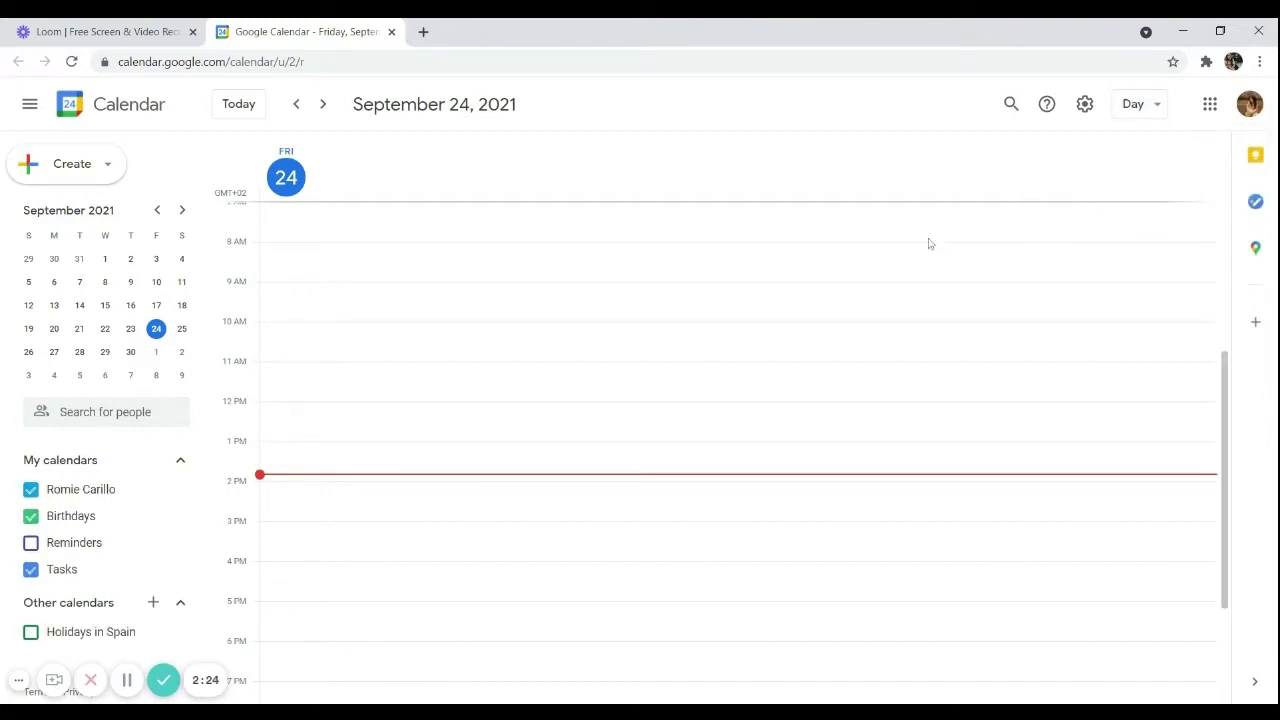
{"action": "scroll", "coordinate": [700, 411], "scroll_direction": "down", "scroll_amount": 2}
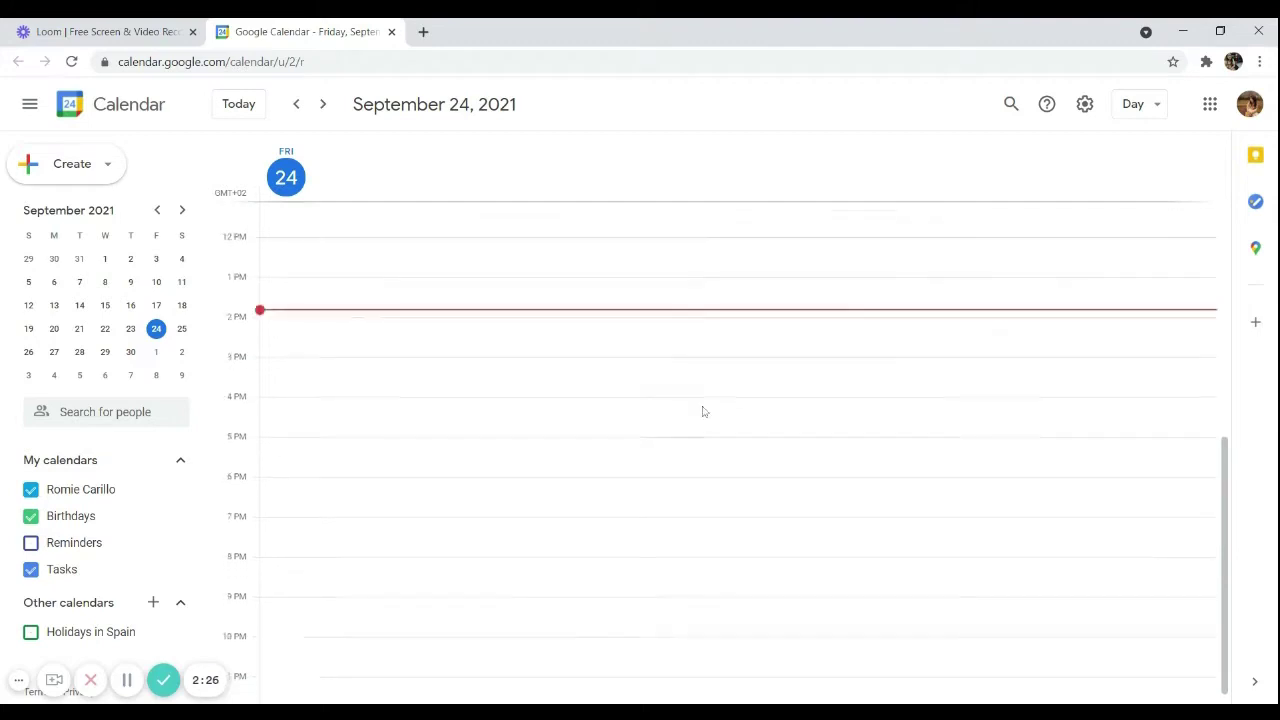
{"action": "scroll", "coordinate": [697, 420], "scroll_direction": "up", "scroll_amount": 5}
{"action": "scroll", "coordinate": [683, 440], "scroll_direction": "down", "scroll_amount": 5}
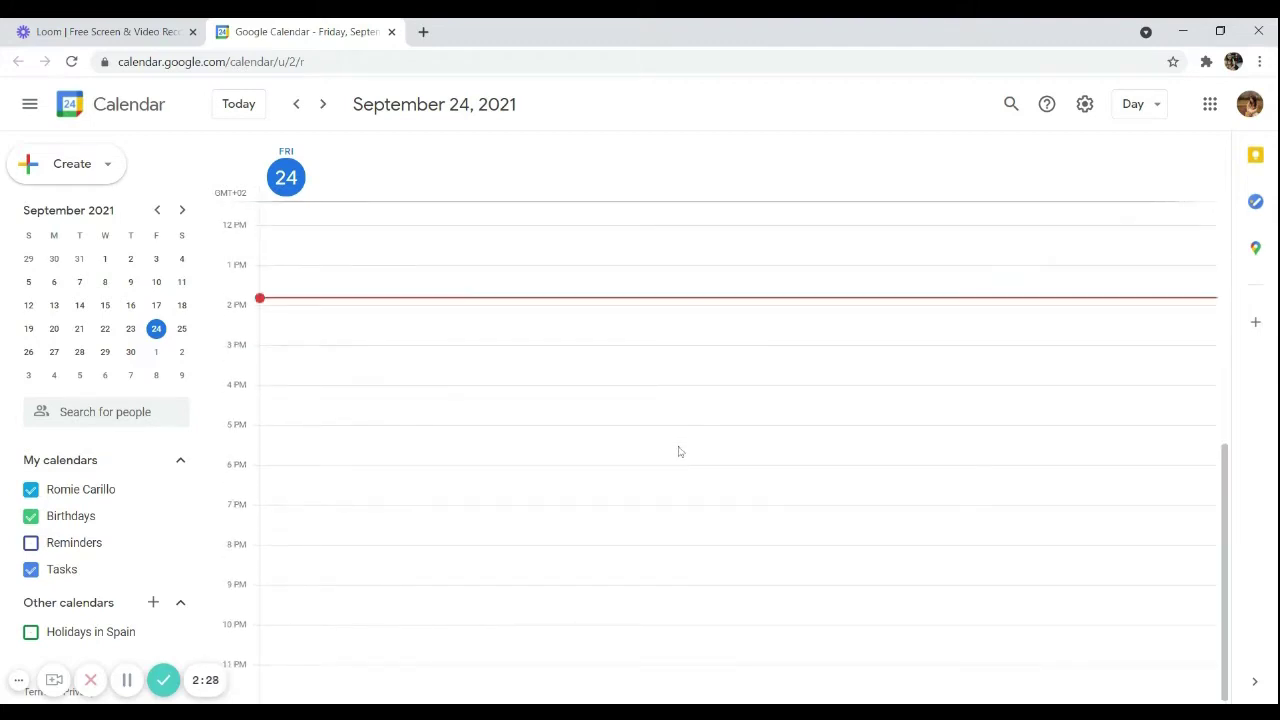
{"action": "scroll", "coordinate": [678, 450], "scroll_direction": "up", "scroll_amount": 5}
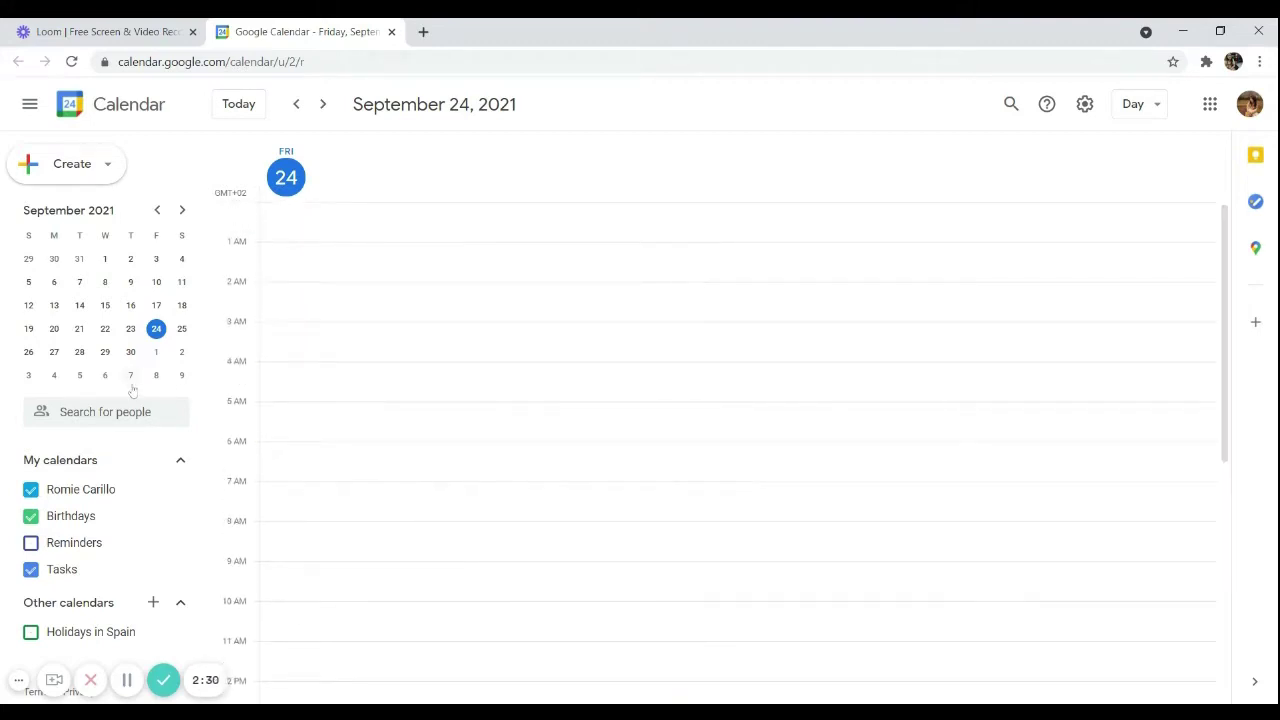
Go to September 30, then step forward to the Friday, October 1, 2021 day view
{"action": "left_click", "coordinate": [131, 355]}
{"action": "scroll", "coordinate": [475, 420], "scroll_direction": "down", "scroll_amount": 4}
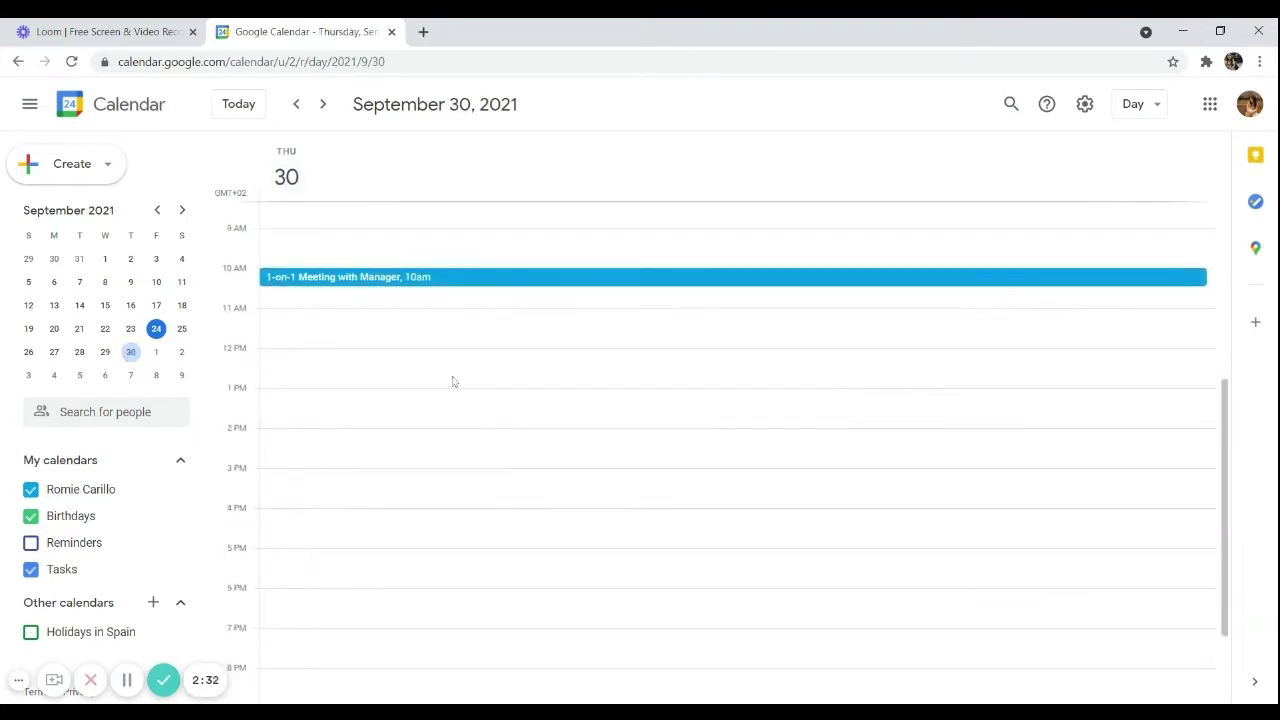
{"action": "scroll", "coordinate": [420, 370], "scroll_direction": "up", "scroll_amount": 1}
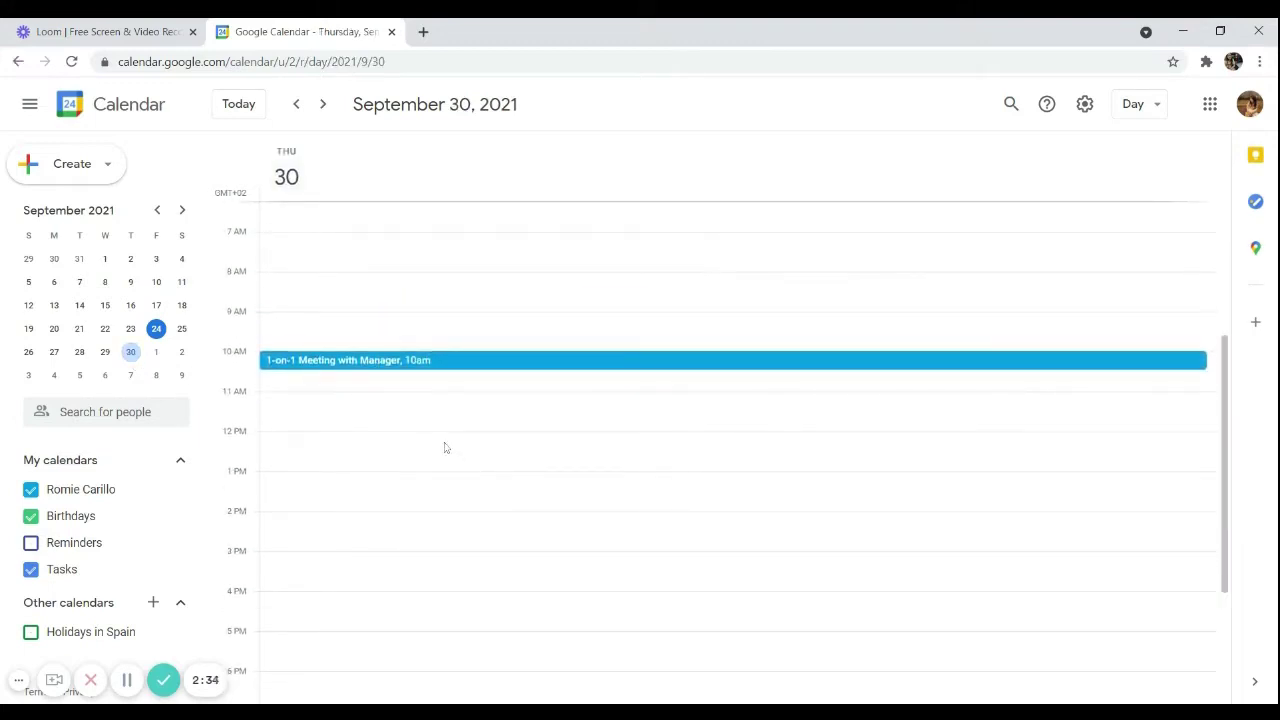
{"action": "left_click", "coordinate": [155, 353]}
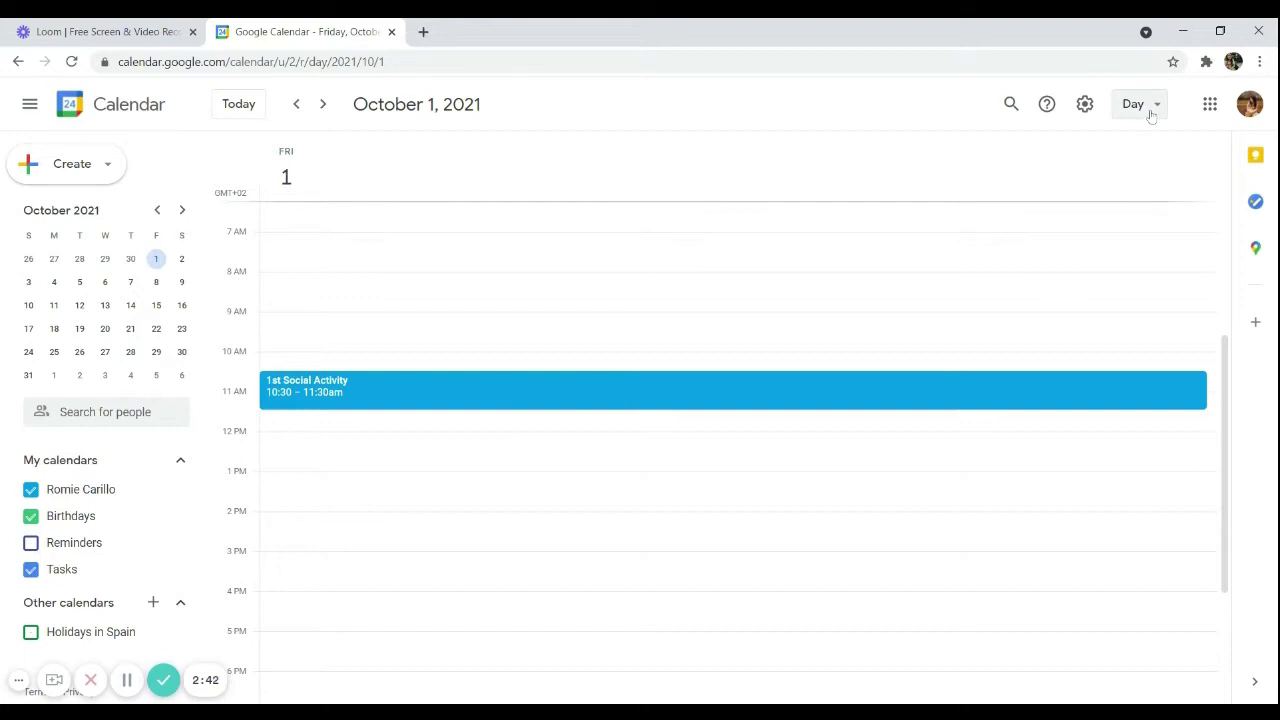
Show the week of September 27 in Week view, then switch to Month view
{"action": "left_click", "coordinate": [1151, 113]}
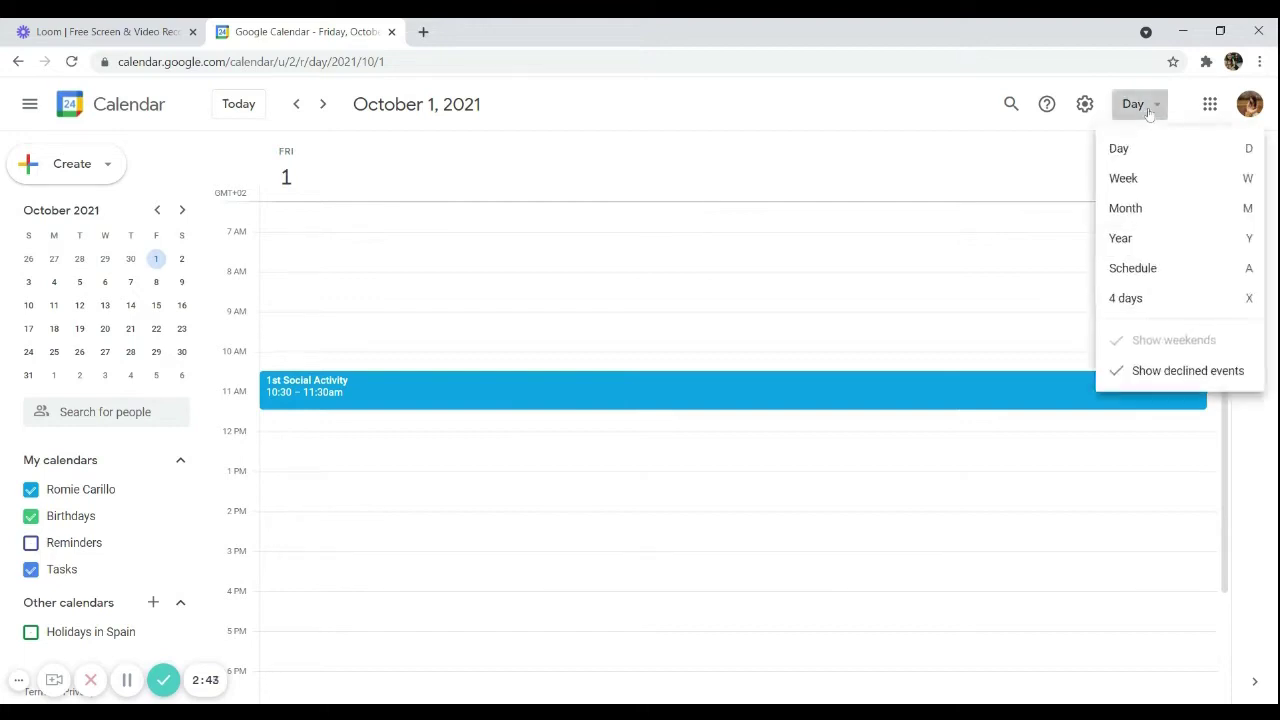
{"action": "left_click", "coordinate": [1157, 177]}
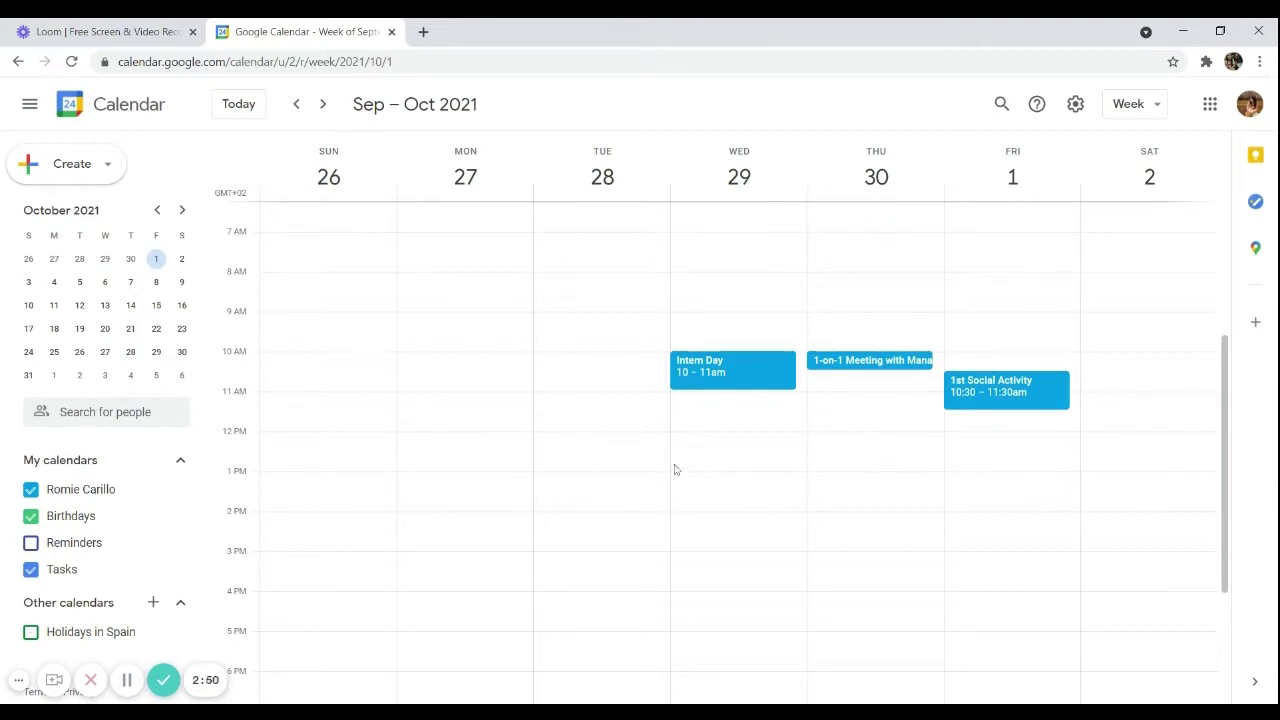
{"action": "left_click", "coordinate": [57, 259]}
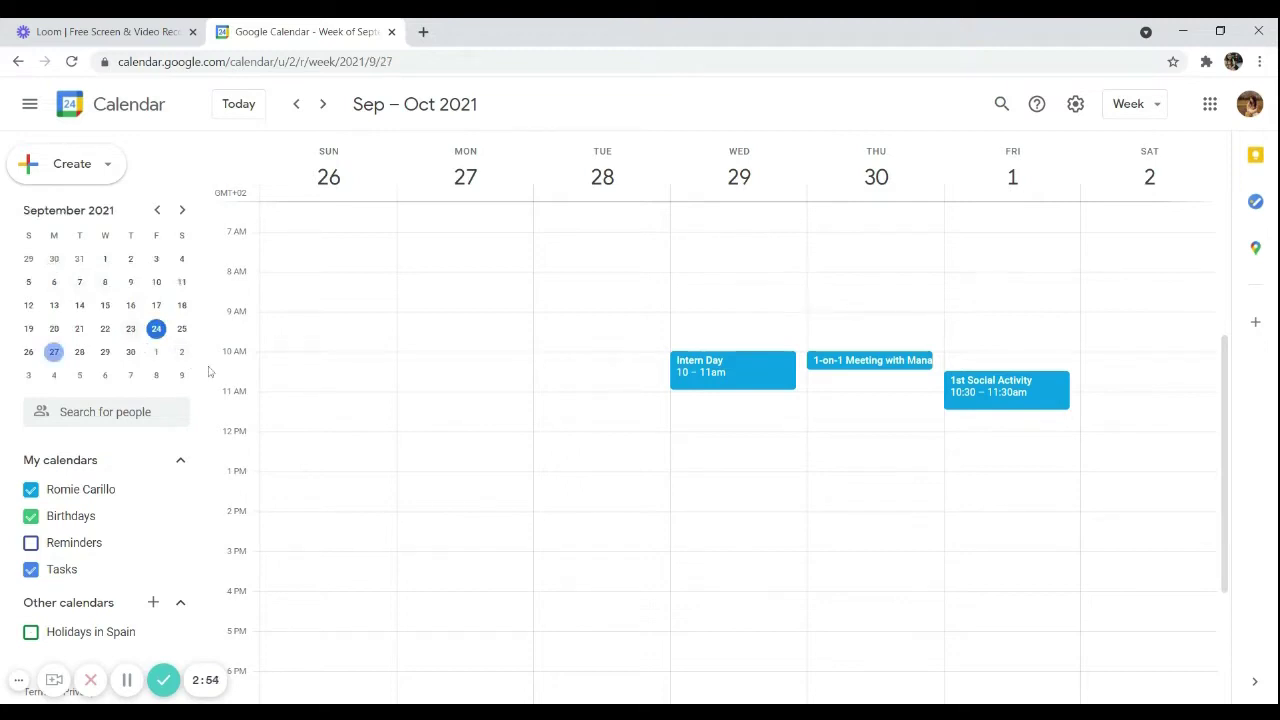
{"action": "scroll", "coordinate": [680, 412], "scroll_direction": "down", "scroll_amount": 1}
{"action": "scroll", "coordinate": [416, 338], "scroll_direction": "up", "scroll_amount": 2}
{"action": "scroll", "coordinate": [798, 392], "scroll_direction": "down", "scroll_amount": 1}
{"action": "scroll", "coordinate": [798, 394], "scroll_direction": "up", "scroll_amount": 1}
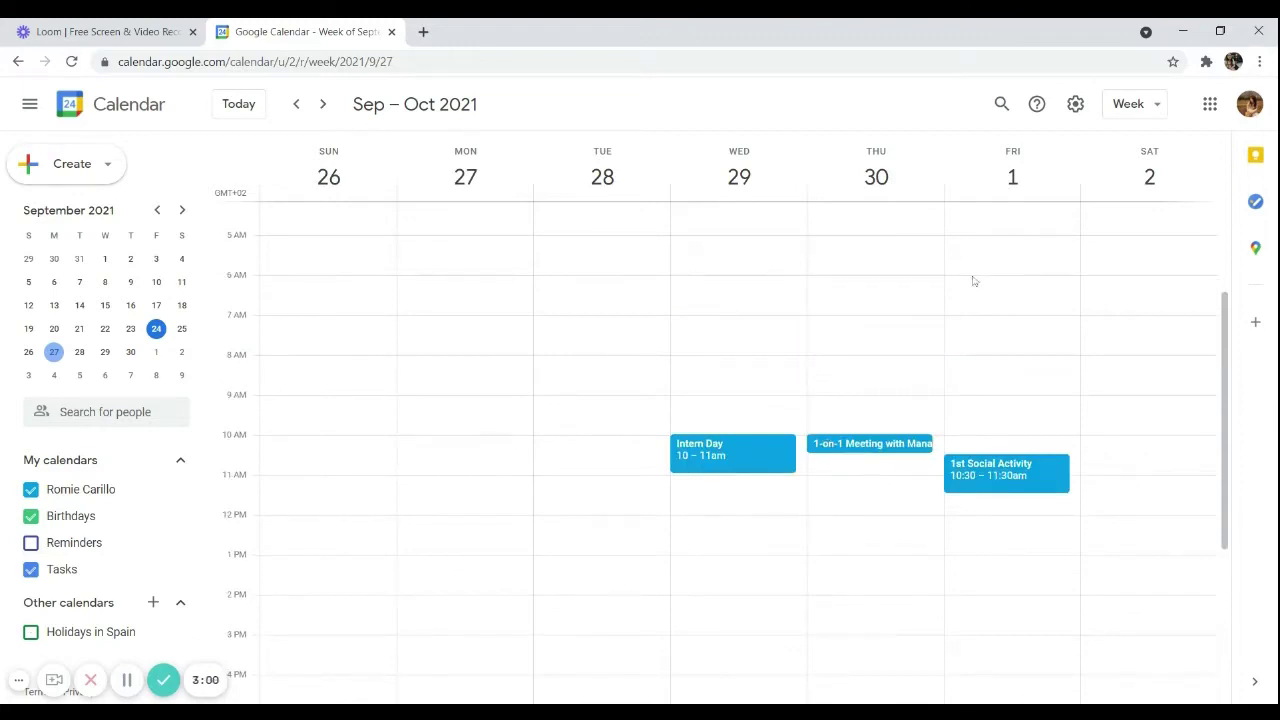
{"action": "left_click", "coordinate": [1133, 104]}
{"action": "left_click", "coordinate": [1134, 208]}
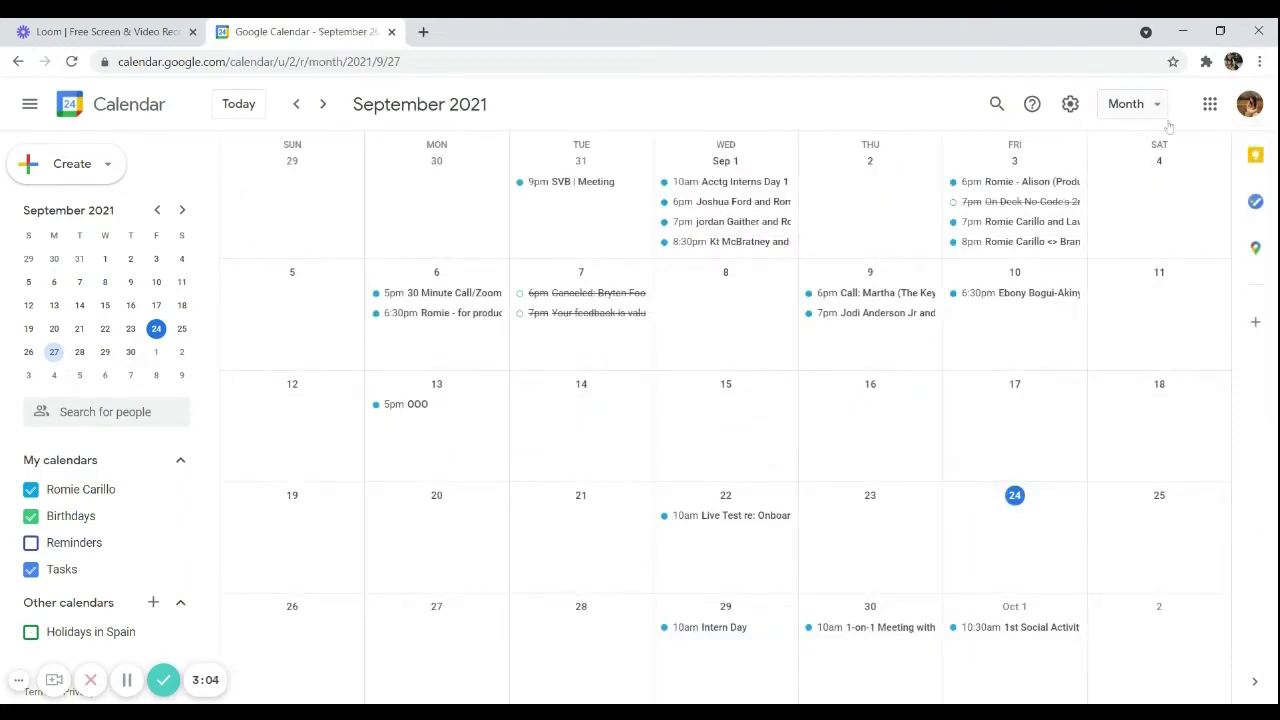
{"action": "scroll", "coordinate": [900, 417], "scroll_direction": "down", "scroll_amount": 1}
{"action": "scroll", "coordinate": [1011, 323], "scroll_direction": "up", "scroll_amount": 1}
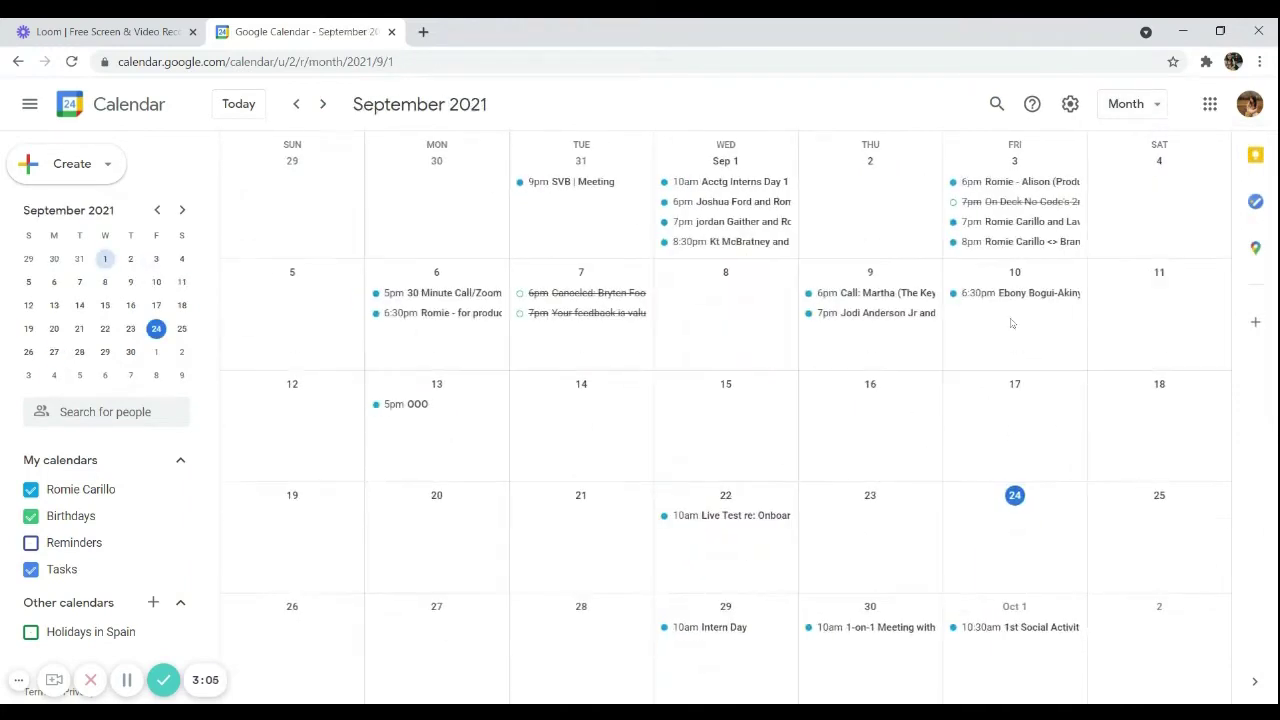
{"action": "left_click", "coordinate": [1133, 104]}
{"action": "left_click", "coordinate": [1149, 240]}
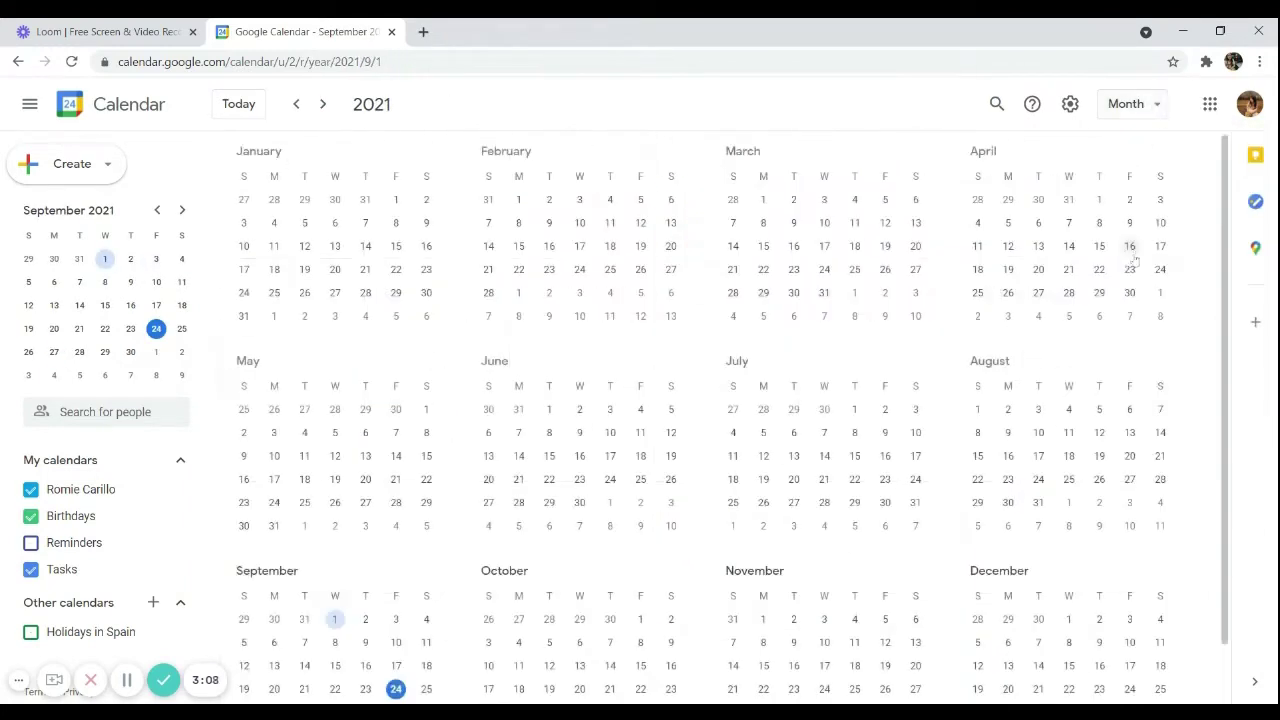
{"action": "scroll", "coordinate": [1118, 324], "scroll_direction": "down", "scroll_amount": 1}
{"action": "scroll", "coordinate": [1120, 325], "scroll_direction": "up", "scroll_amount": 1}
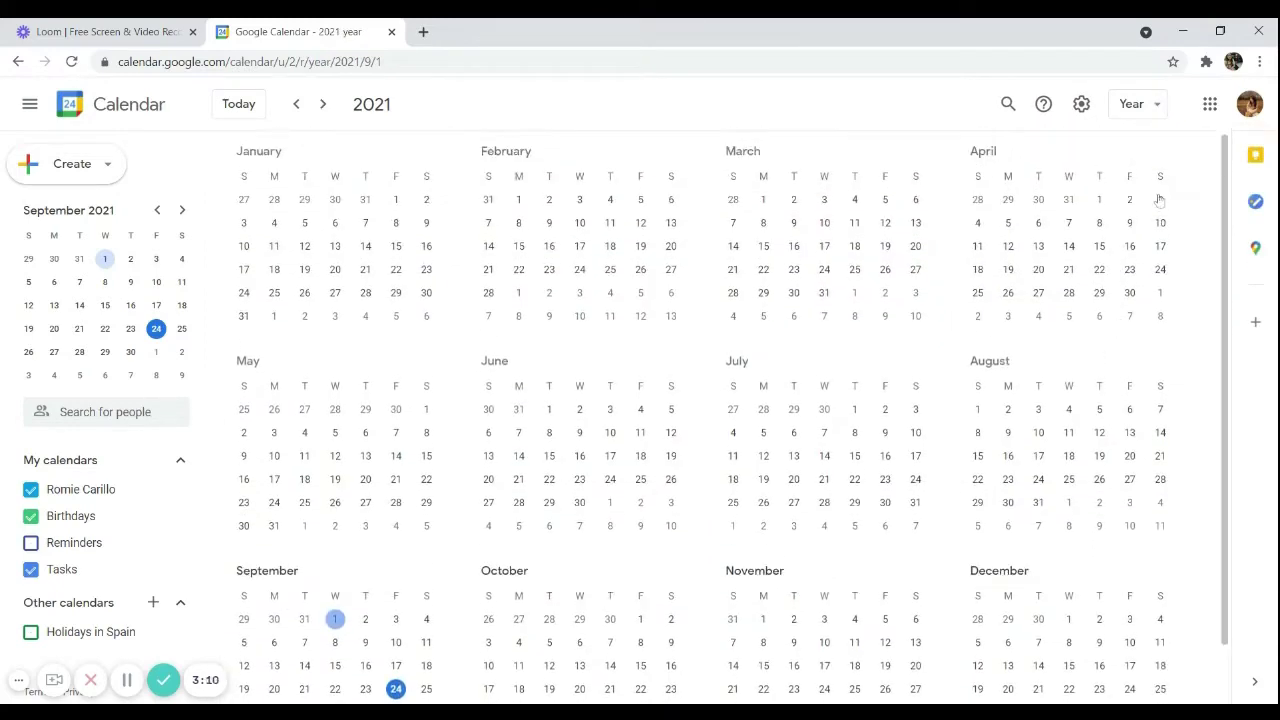
{"action": "left_click", "coordinate": [1140, 104]}
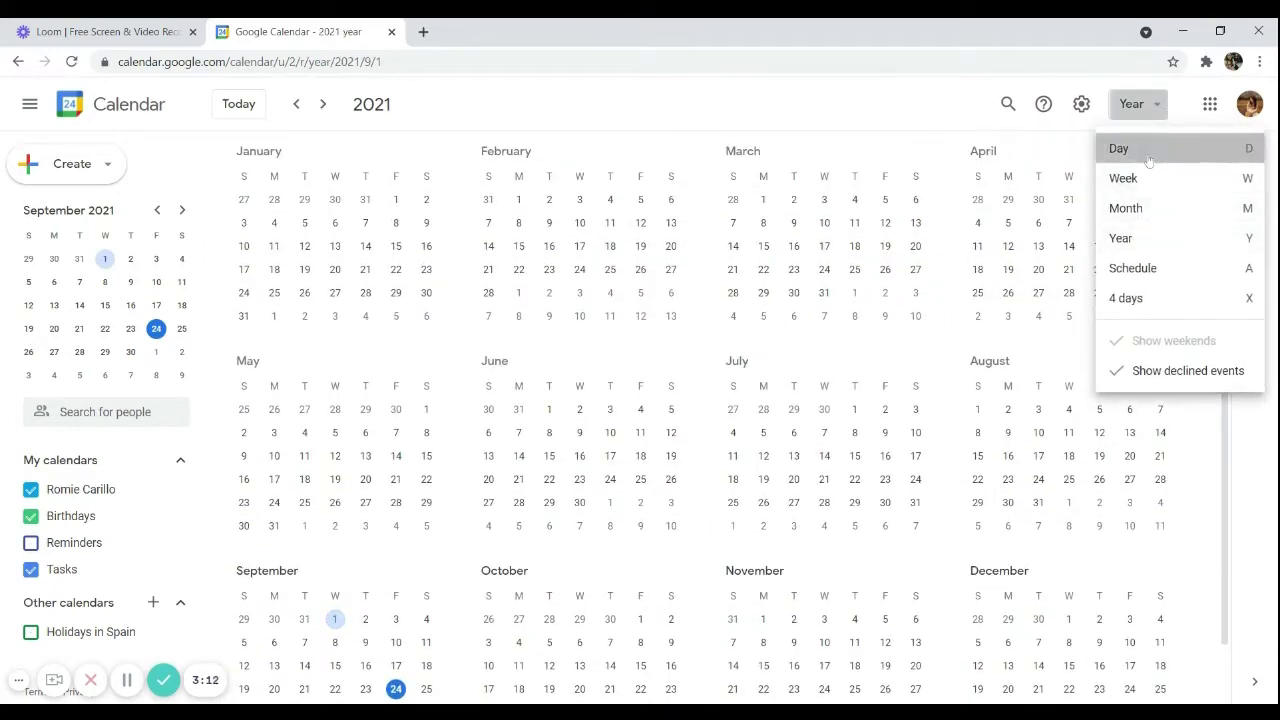
{"action": "left_click", "coordinate": [1140, 148]}
{"action": "left_click", "coordinate": [1135, 104]}
{"action": "left_click", "coordinate": [1130, 208]}
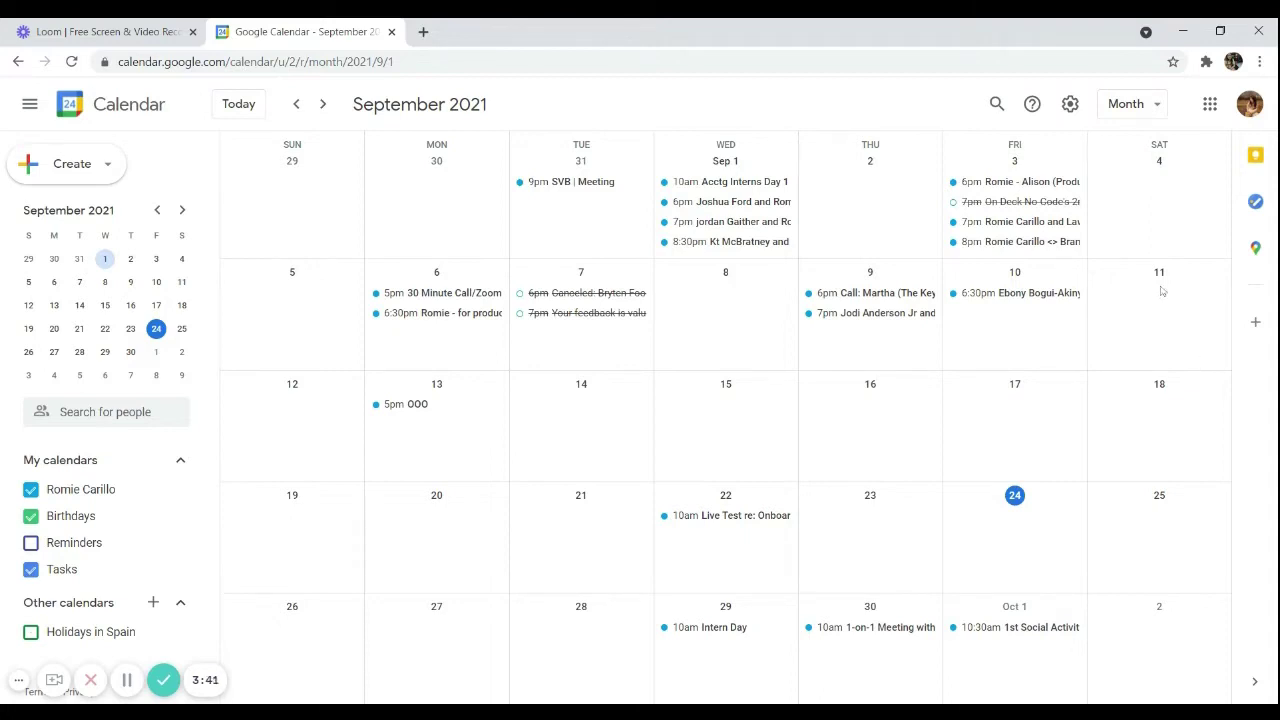
{"action": "key", "text": "n"}
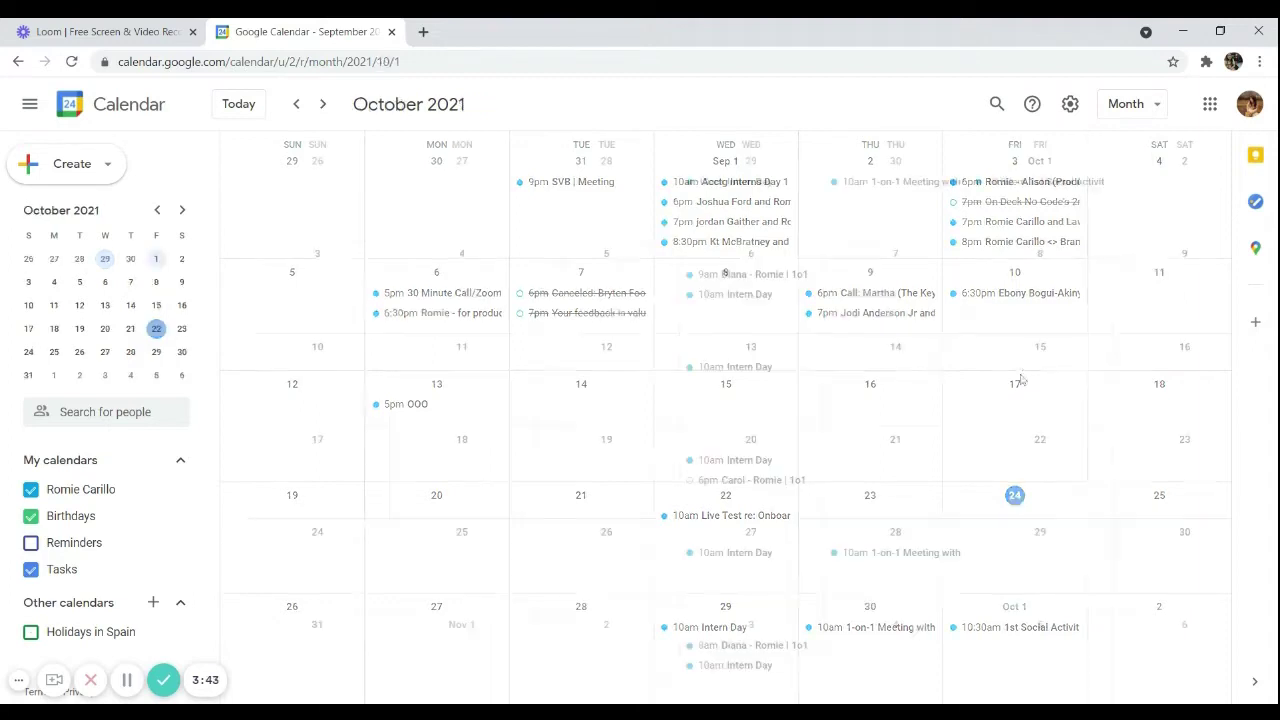
{"action": "key", "text": "p"}
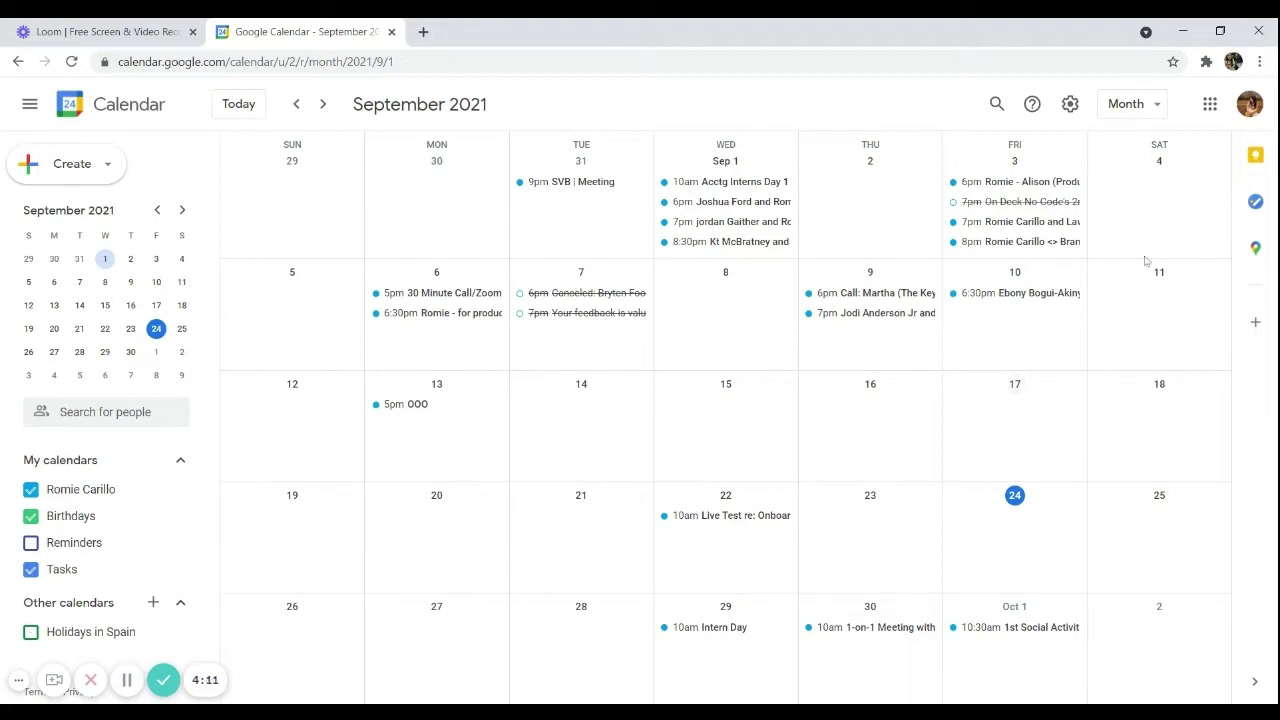
Show the Wednesday, October 13, 2021 day view, scrolled down to the afternoon
{"action": "left_click", "coordinate": [1143, 110]}
{"action": "left_click", "coordinate": [1143, 148]}
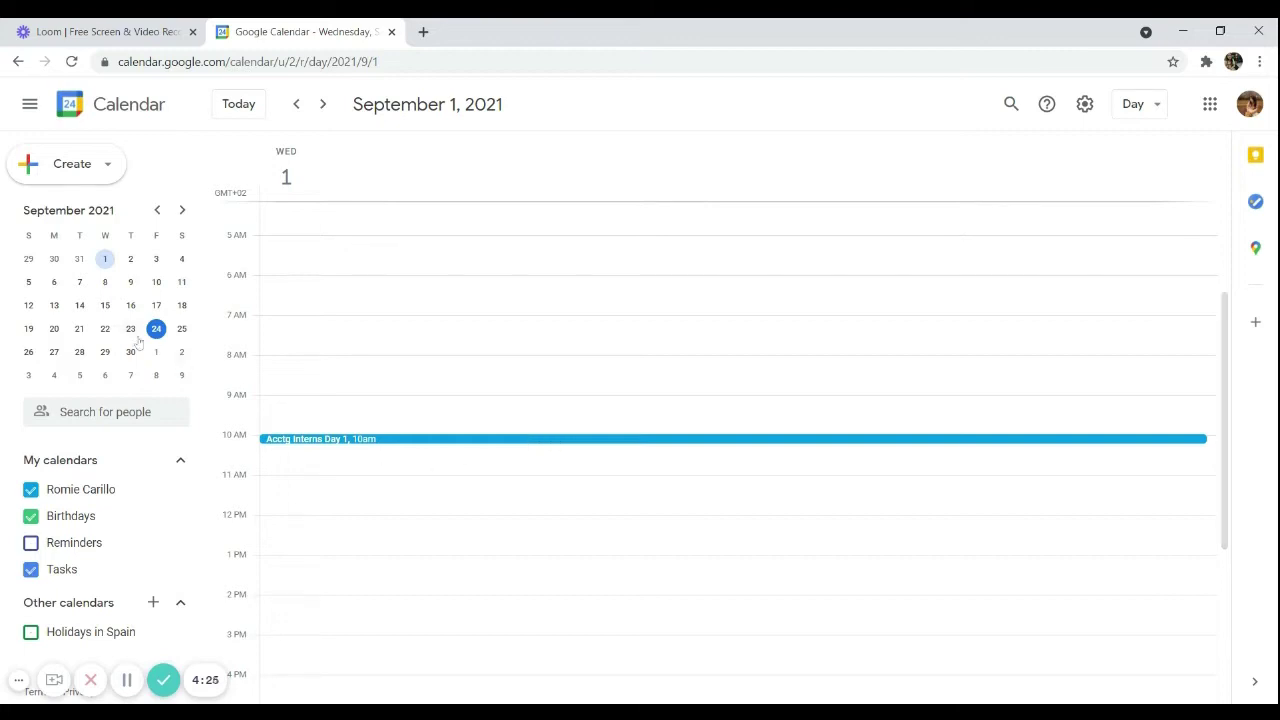
{"action": "left_click", "coordinate": [184, 211]}
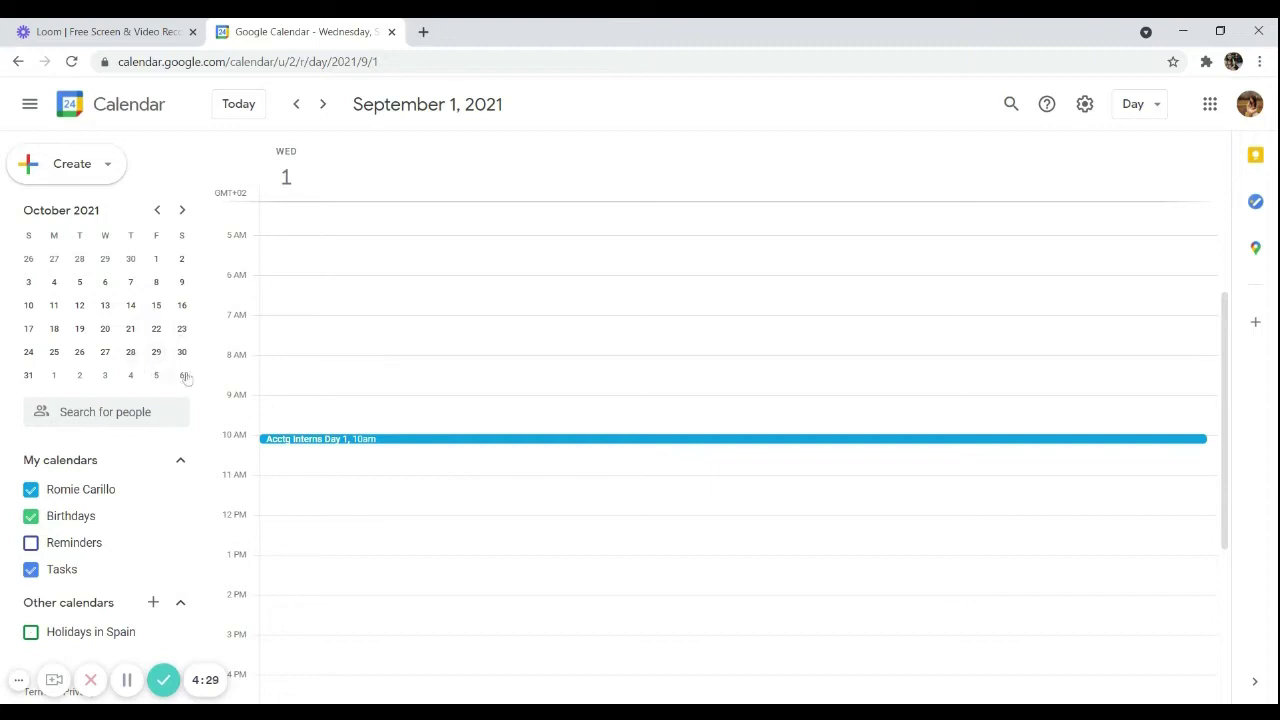
{"action": "left_click", "coordinate": [107, 314]}
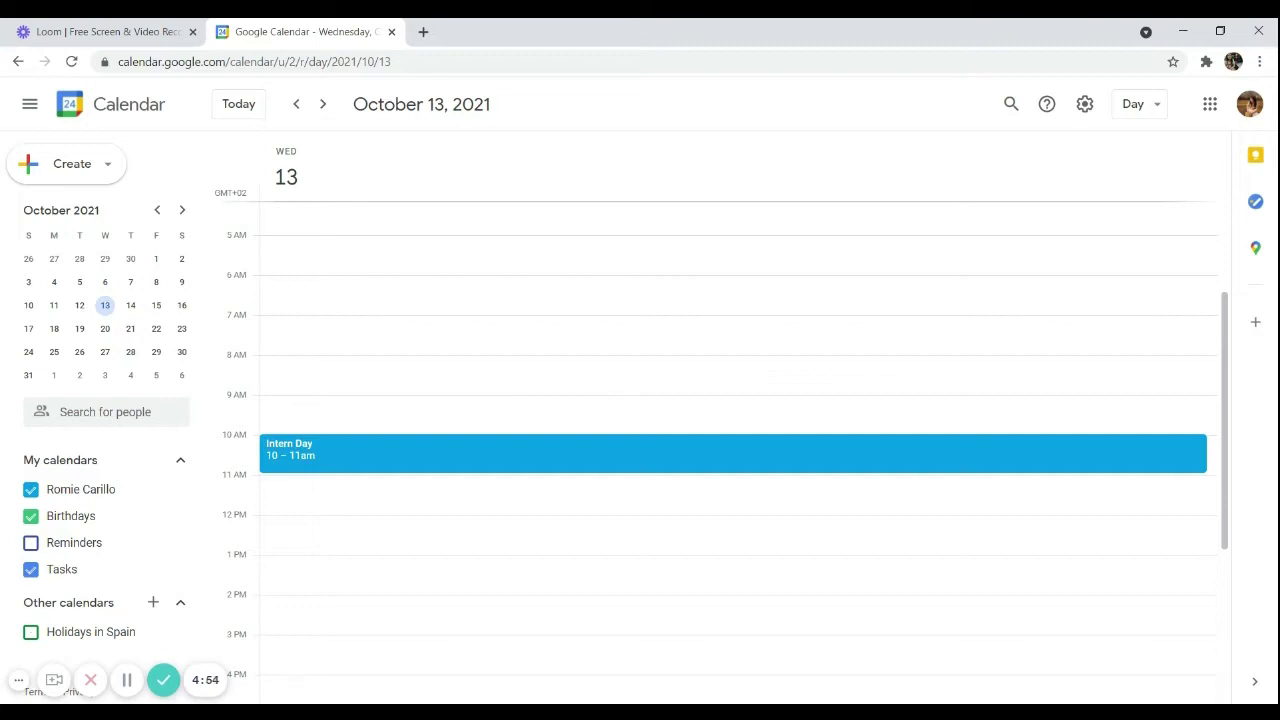
{"action": "scroll", "coordinate": [500, 452], "scroll_direction": "down", "scroll_amount": 5}
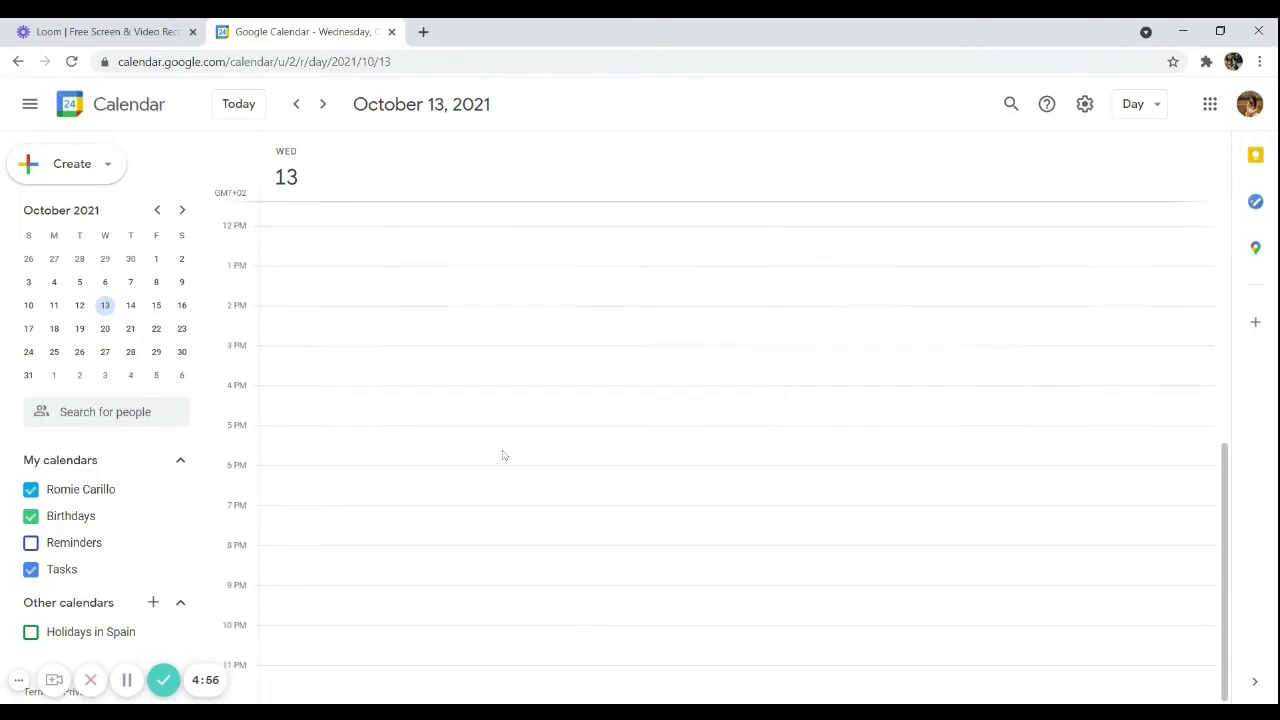
Create a 4 PM October 13 event titled as the participants' 1-on-1 Meeting, kept as Event
{"action": "left_click", "coordinate": [268, 397]}
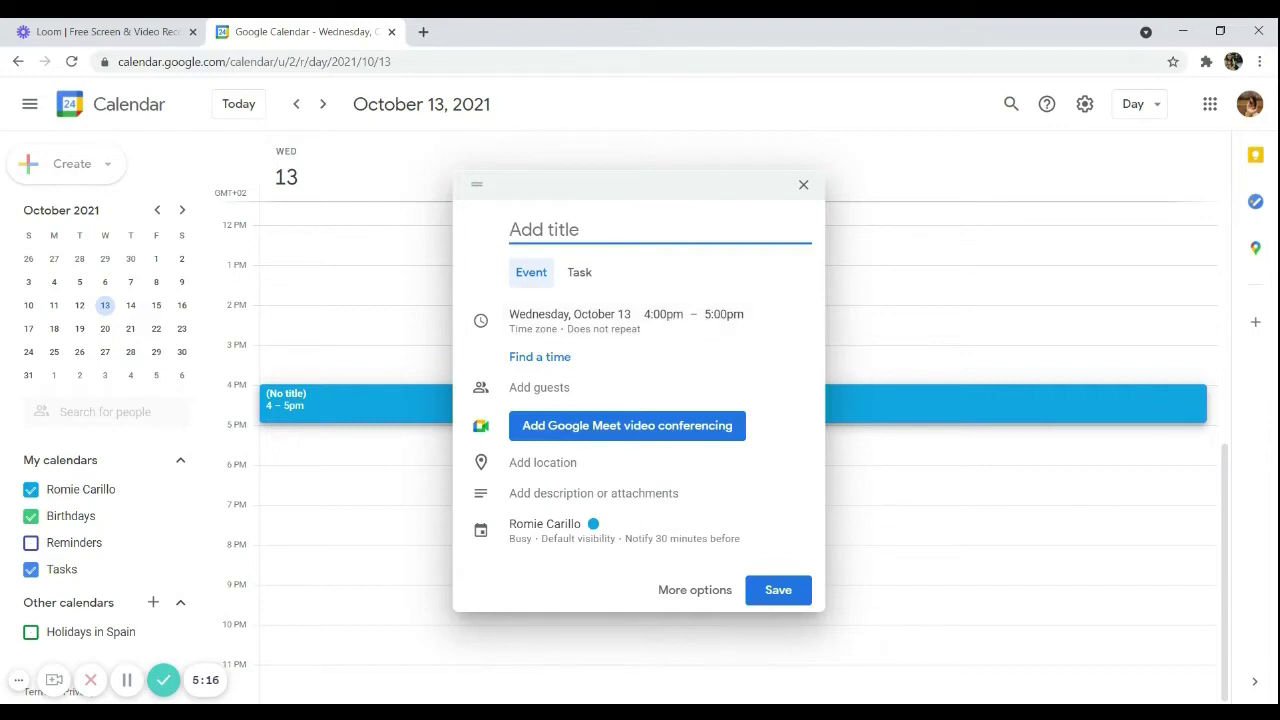
{"action": "type", "text": "Romie - Alvaro | 1-on-1 Meeting"}
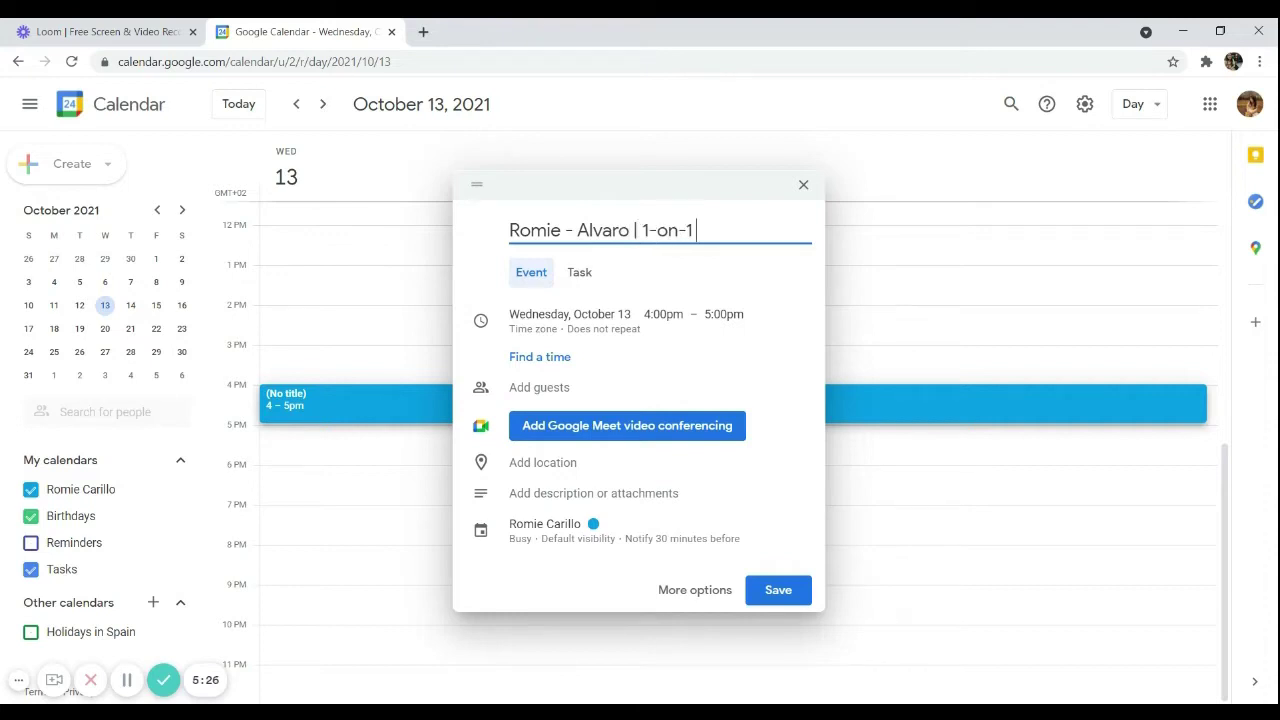
{"action": "left_click", "coordinate": [582, 276]}
{"action": "left_click", "coordinate": [540, 276]}
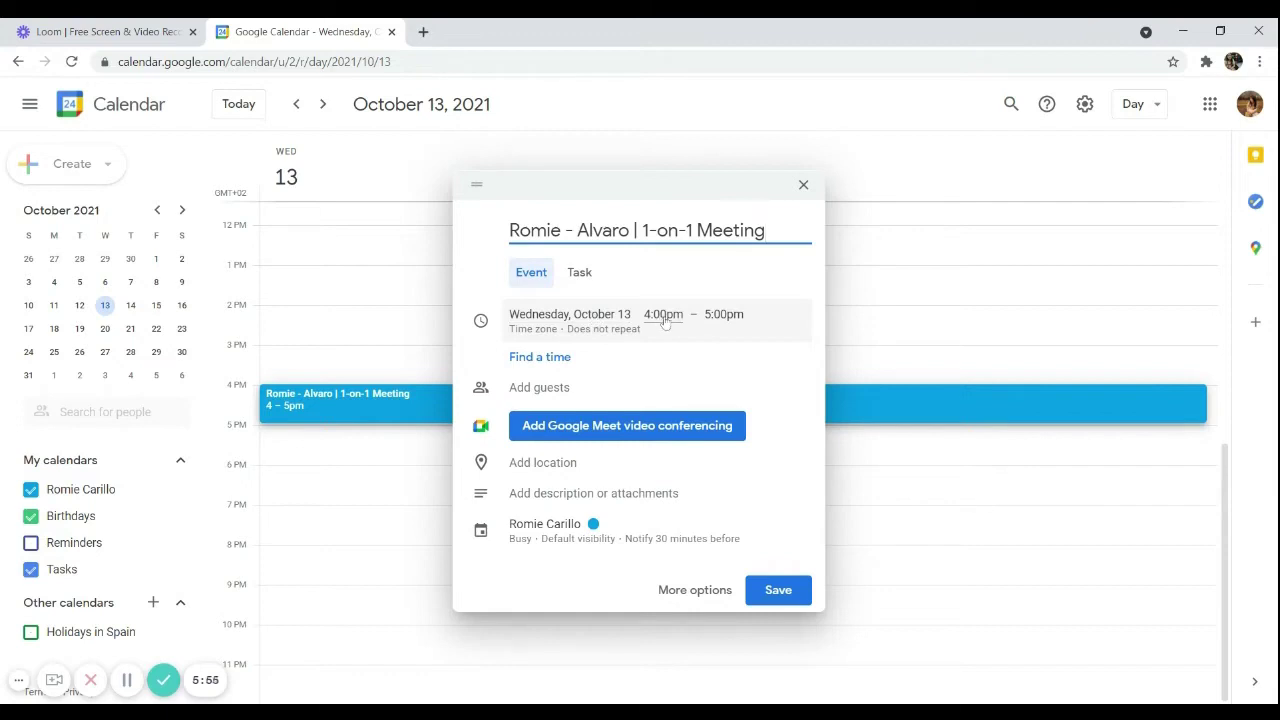
Keep the 4:00pm start time and set the end time to 4:30pm
{"action": "left_click", "coordinate": [665, 320]}
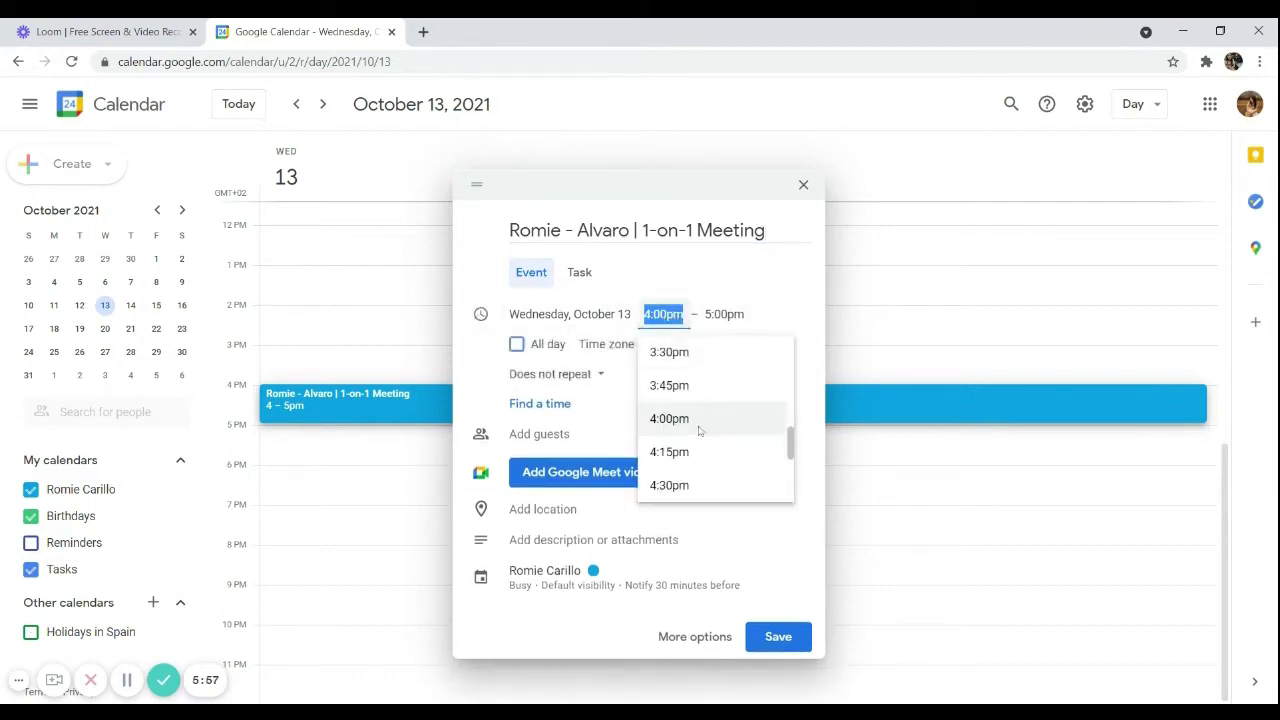
{"action": "left_click", "coordinate": [697, 424]}
{"action": "left_click", "coordinate": [724, 314]}
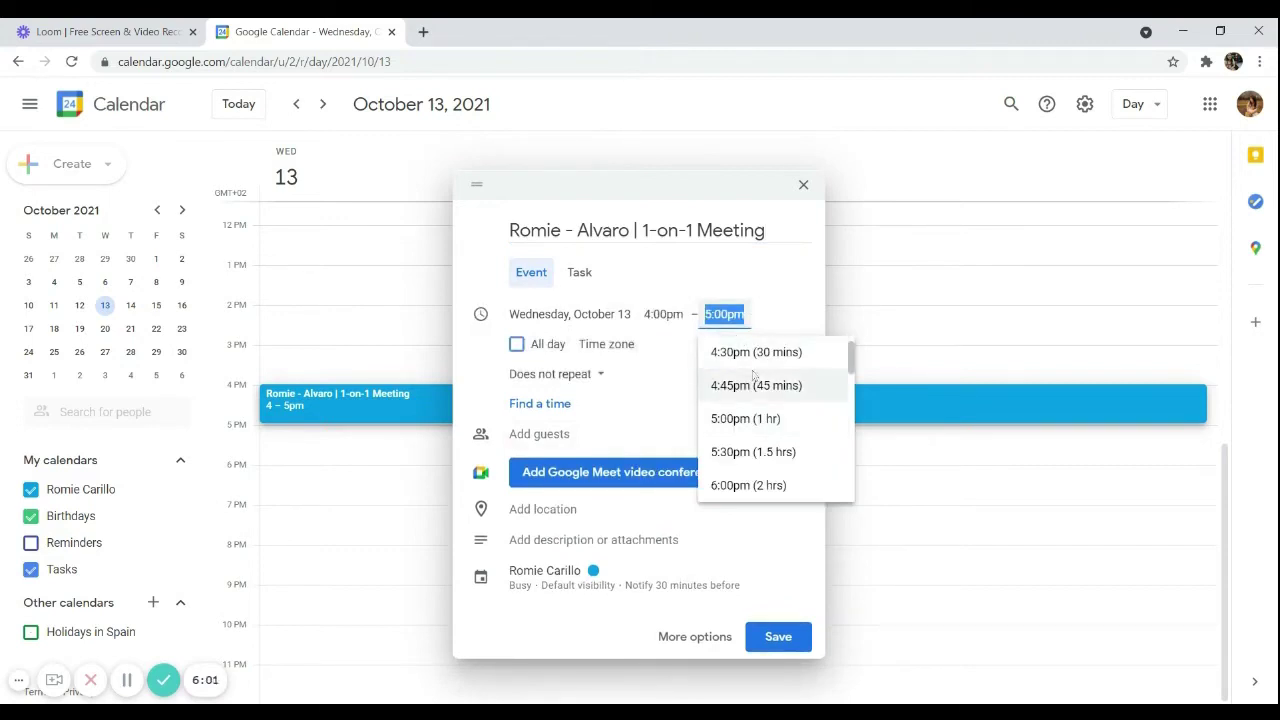
{"action": "scroll", "coordinate": [760, 390], "scroll_direction": "up", "scroll_amount": 2}
{"action": "scroll", "coordinate": [760, 390], "scroll_direction": "down", "scroll_amount": 3}
{"action": "scroll", "coordinate": [760, 390], "scroll_direction": "up", "scroll_amount": 3}
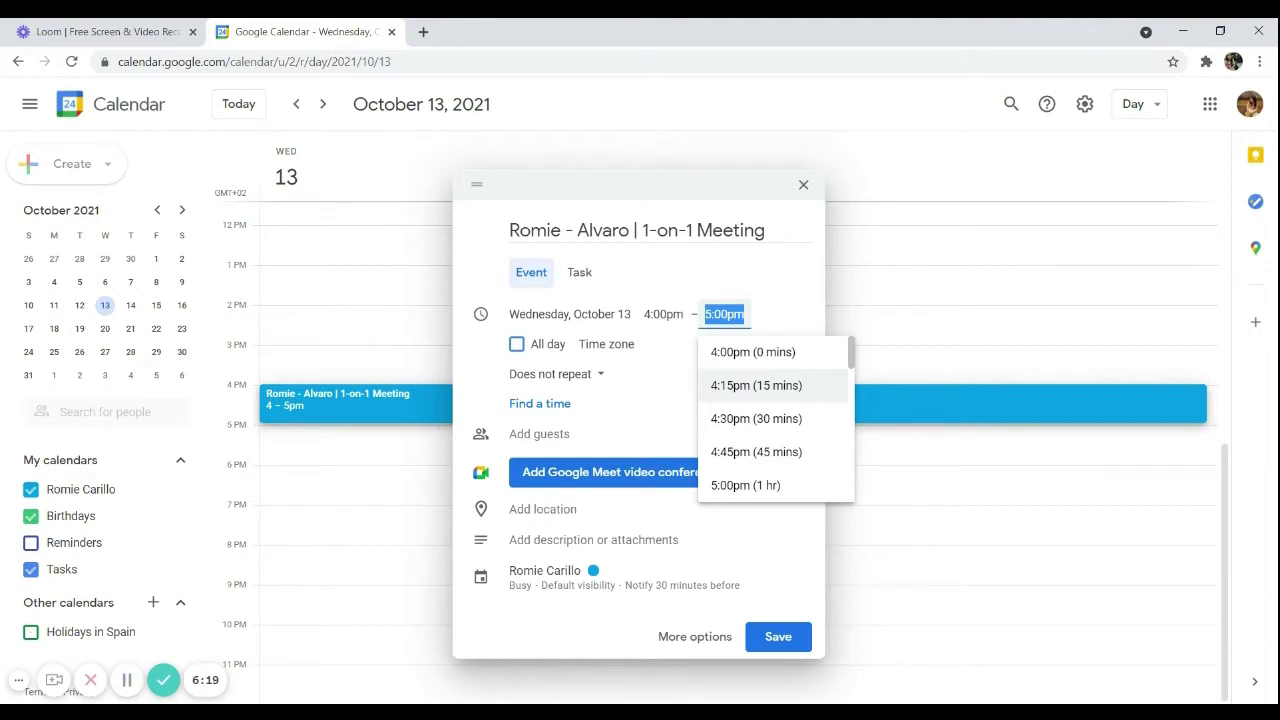
{"action": "left_click", "coordinate": [756, 418]}
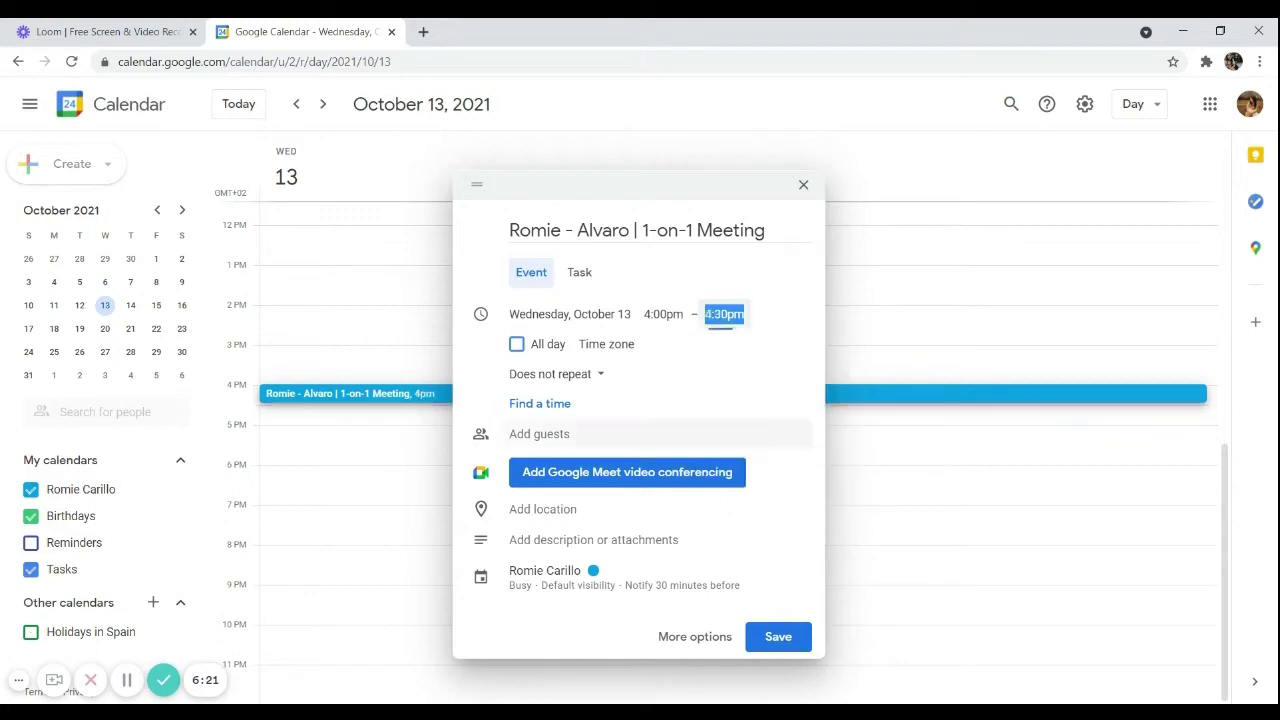
Edit the end time to 4:25pm
{"action": "left_click", "coordinate": [720, 314]}
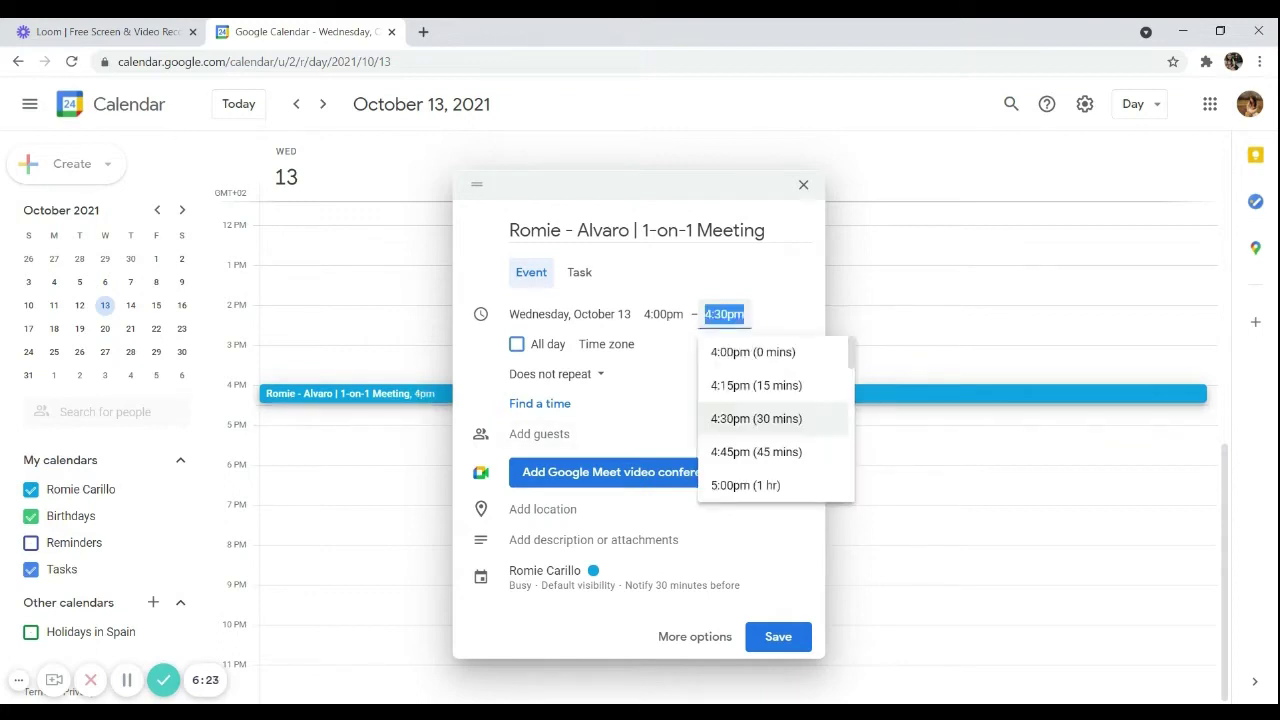
{"action": "left_click", "coordinate": [720, 314]}
{"action": "left_click", "coordinate": [720, 314]}
{"action": "key", "text": "BackSpace"}
{"action": "key", "text": "BackSpace"}
{"action": "type", "text": "25"}
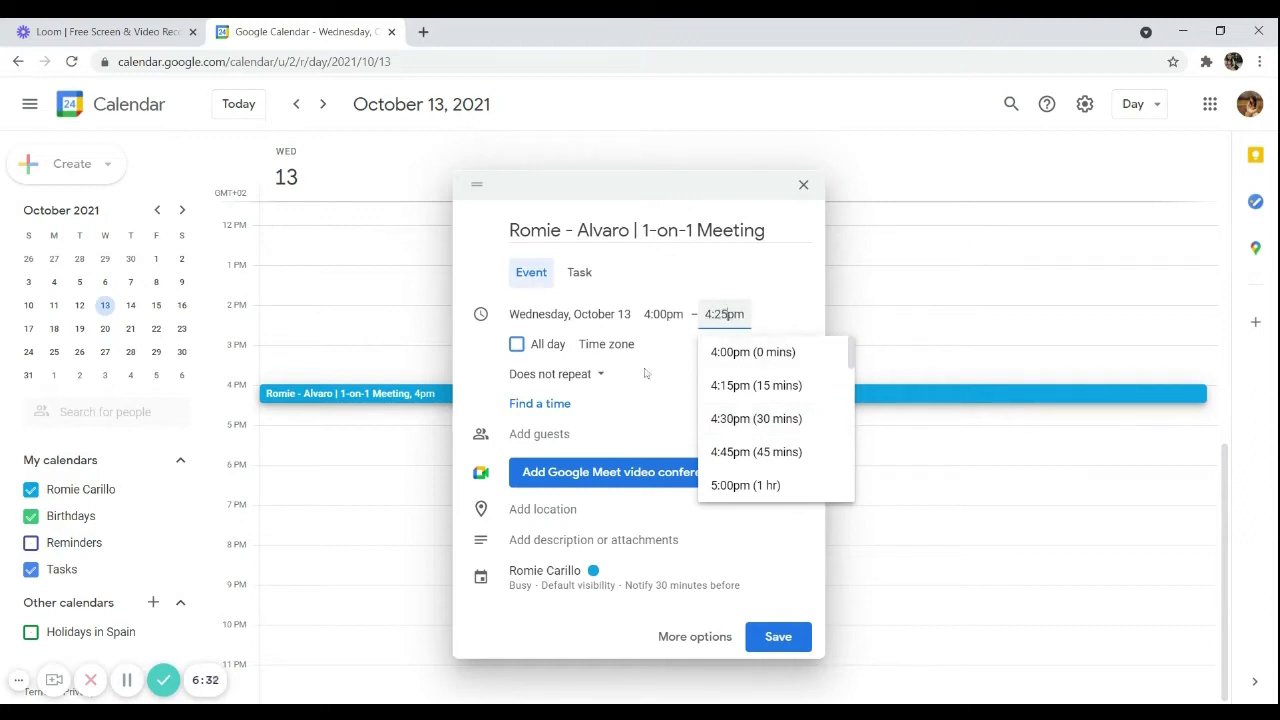
{"action": "left_click", "coordinate": [658, 348]}
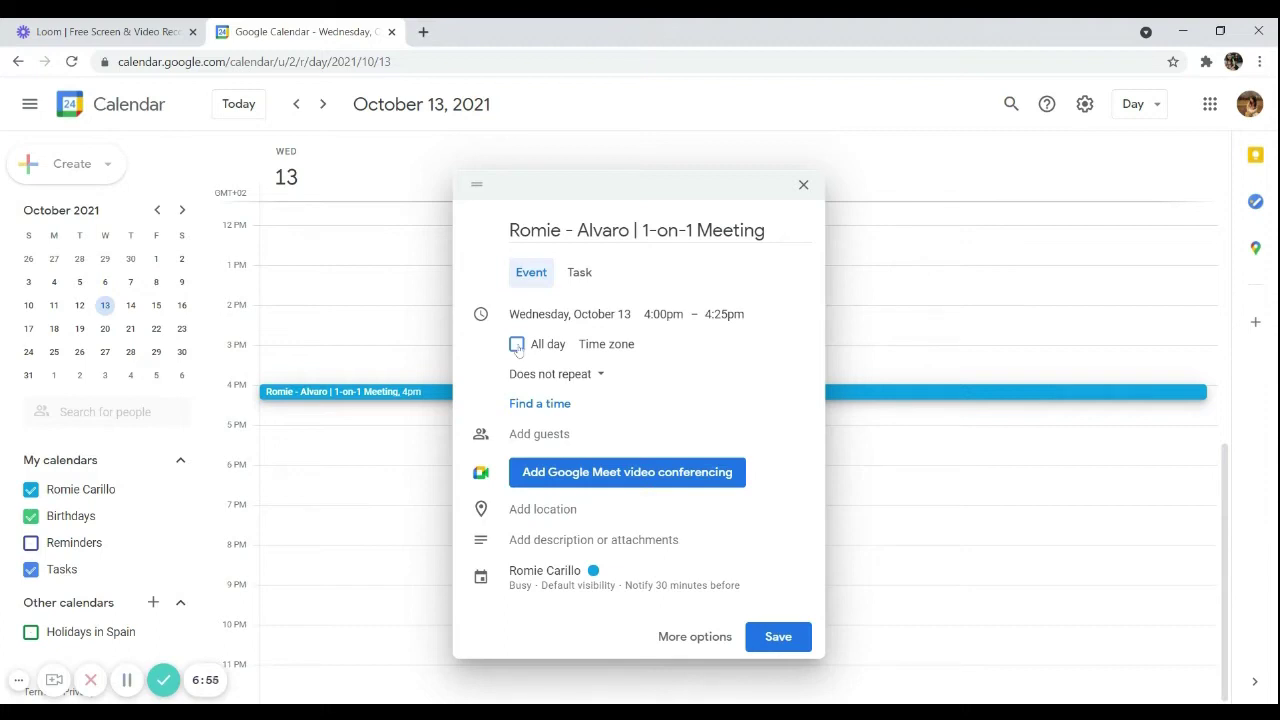
Toggle All day on and off, keeping the 4:00–4:25pm times
{"action": "left_click", "coordinate": [517, 345]}
{"action": "key", "text": "shift+Tab"}
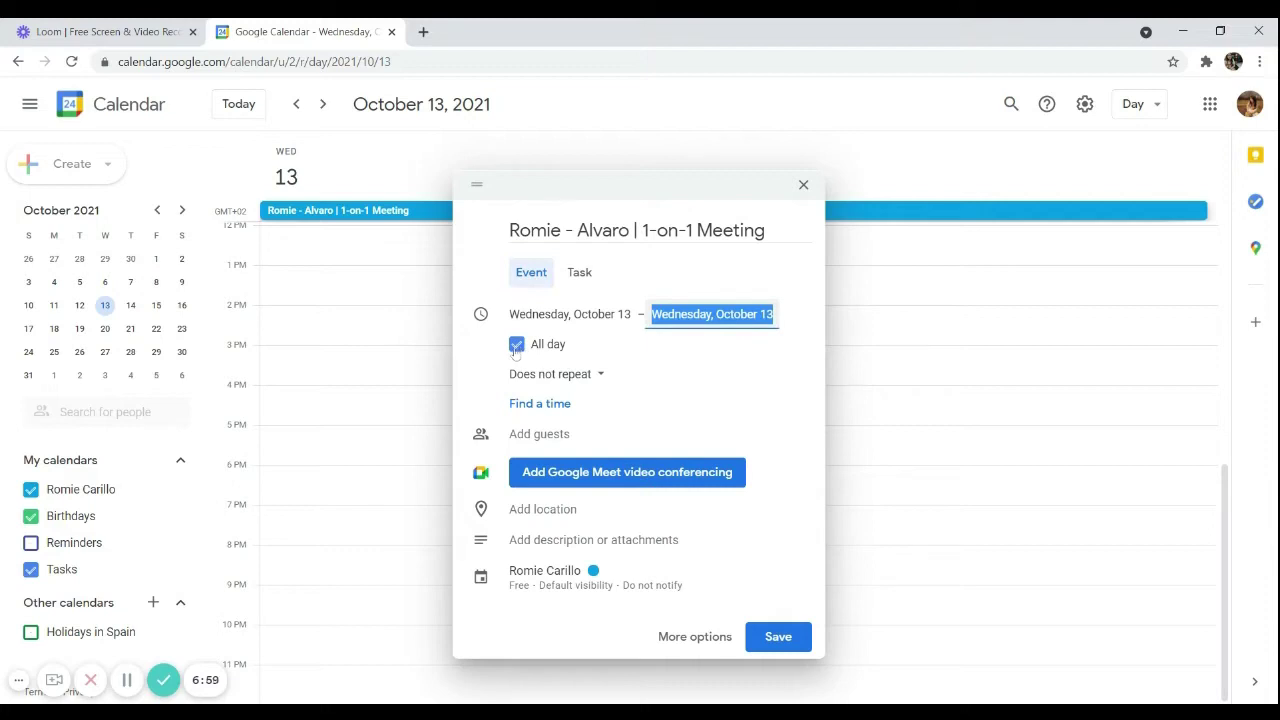
{"action": "left_click", "coordinate": [519, 350]}
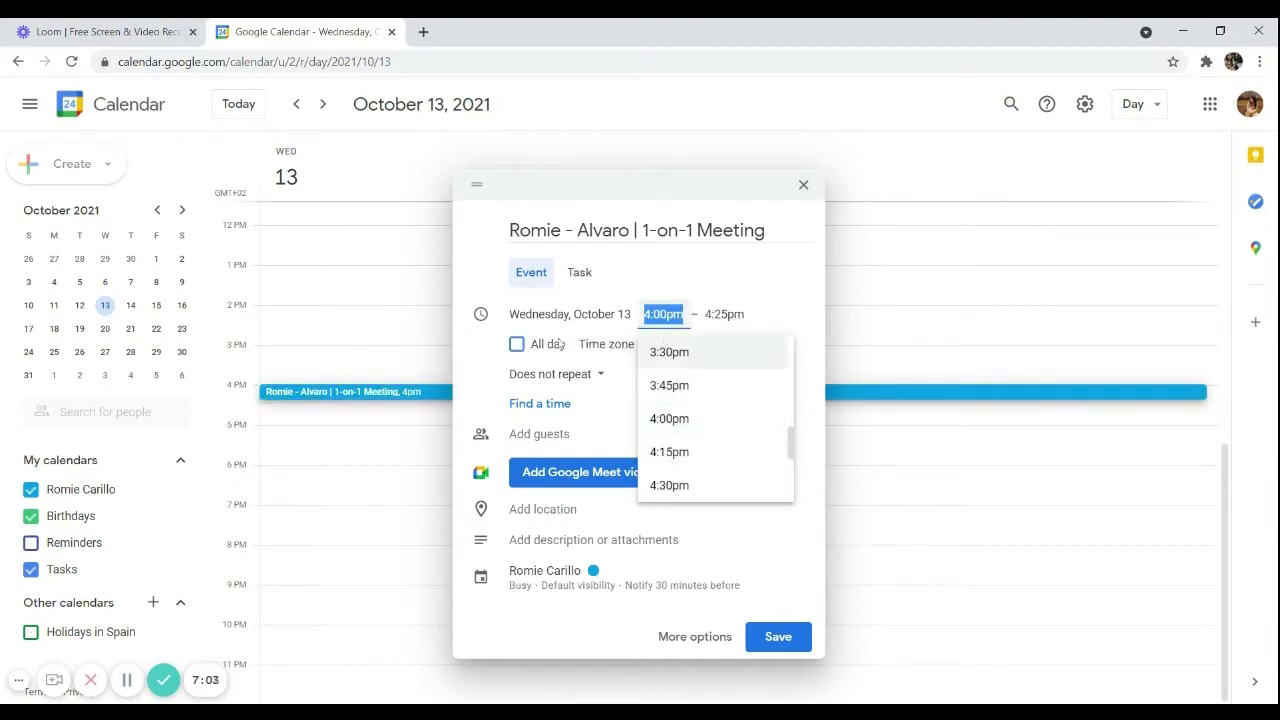
{"action": "left_click", "coordinate": [786, 299]}
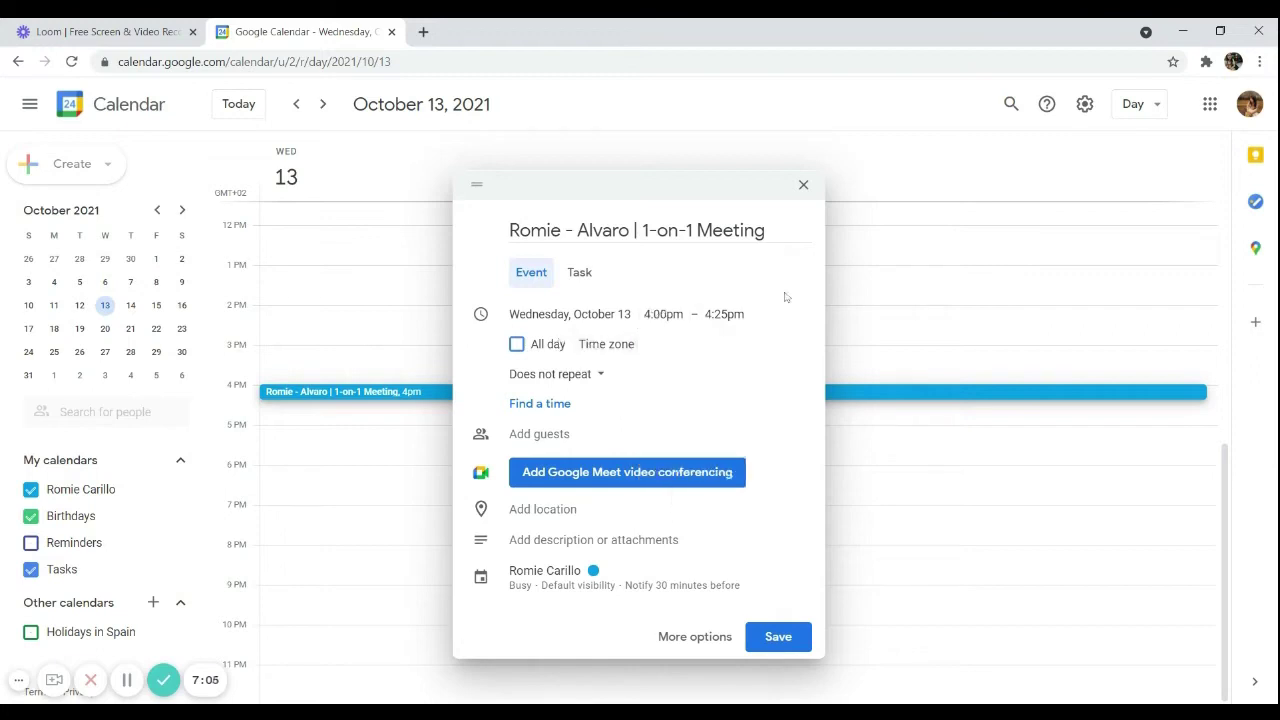
Set the event time zone to (GMT+02:00) Central European Time - Madrid
{"action": "left_click", "coordinate": [619, 350]}
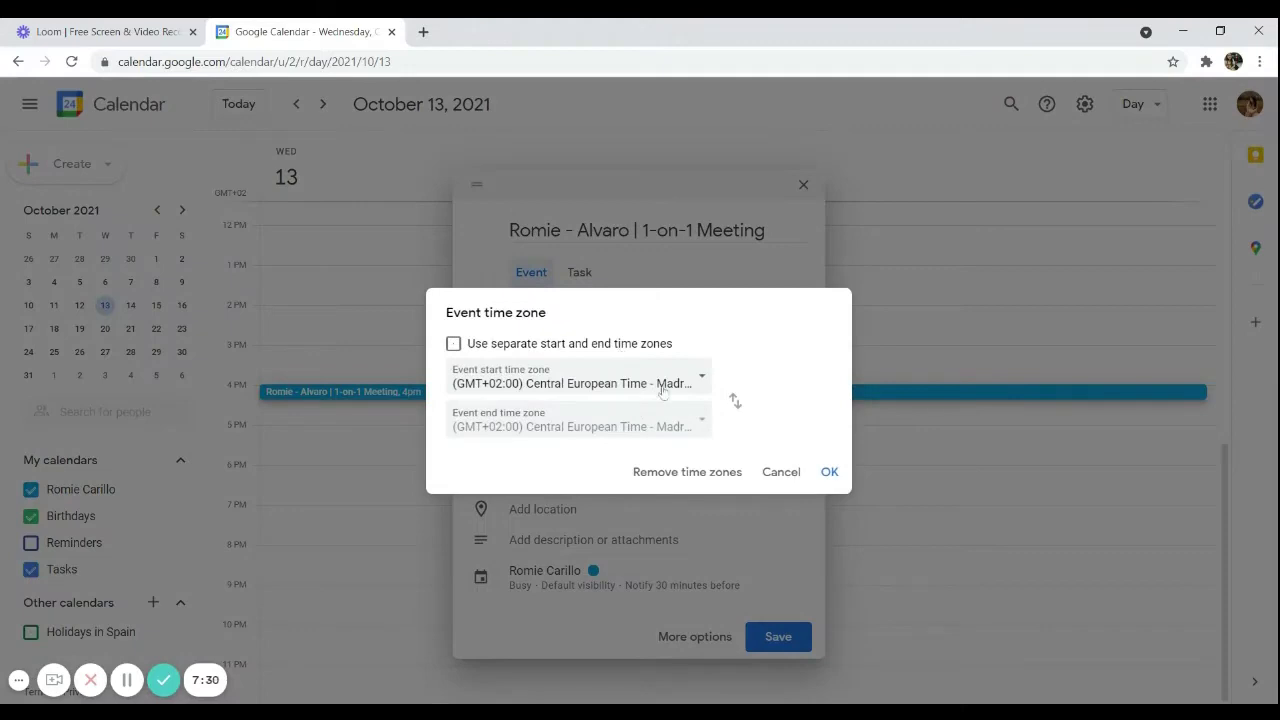
{"action": "left_click", "coordinate": [700, 379]}
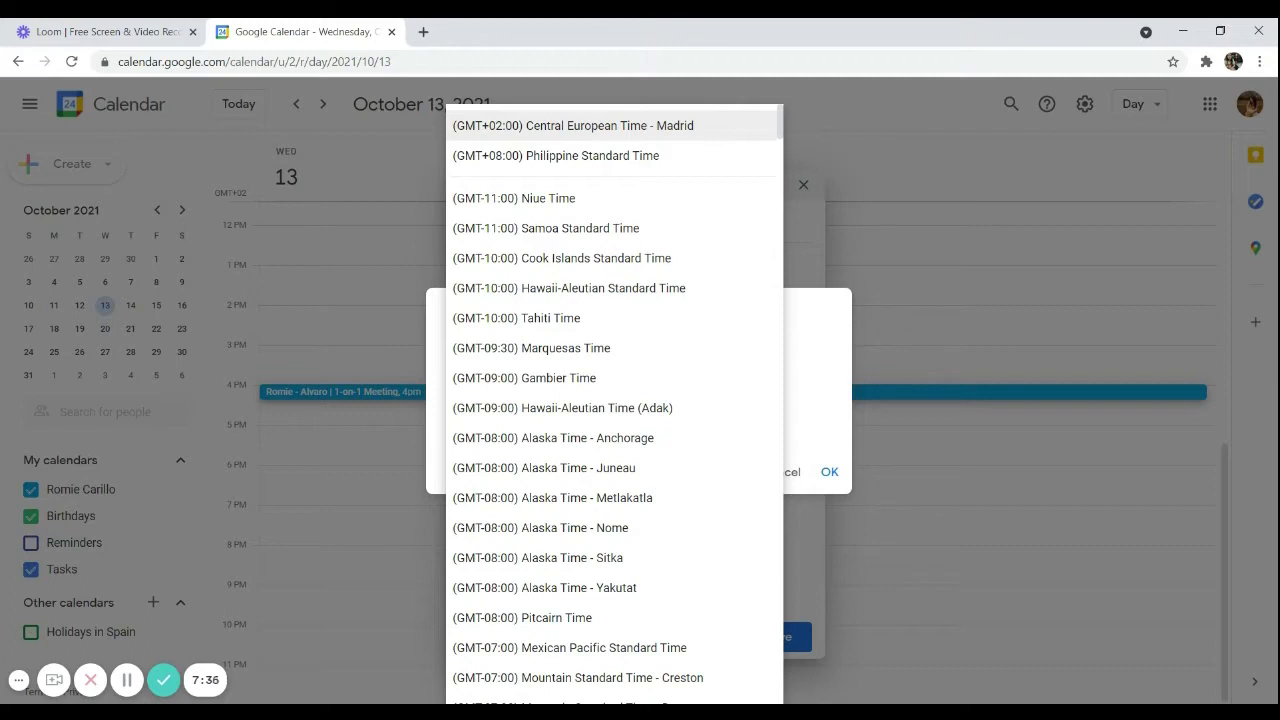
{"action": "left_click", "coordinate": [832, 378]}
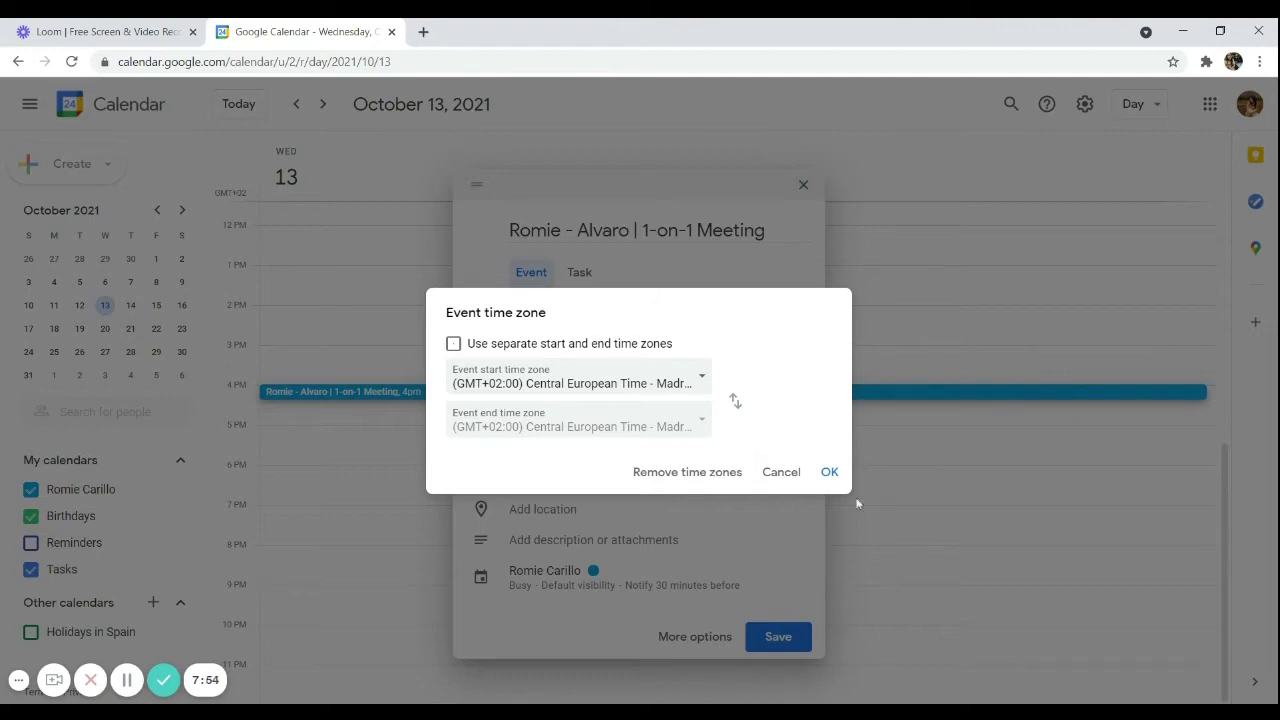
{"action": "left_click", "coordinate": [824, 478]}
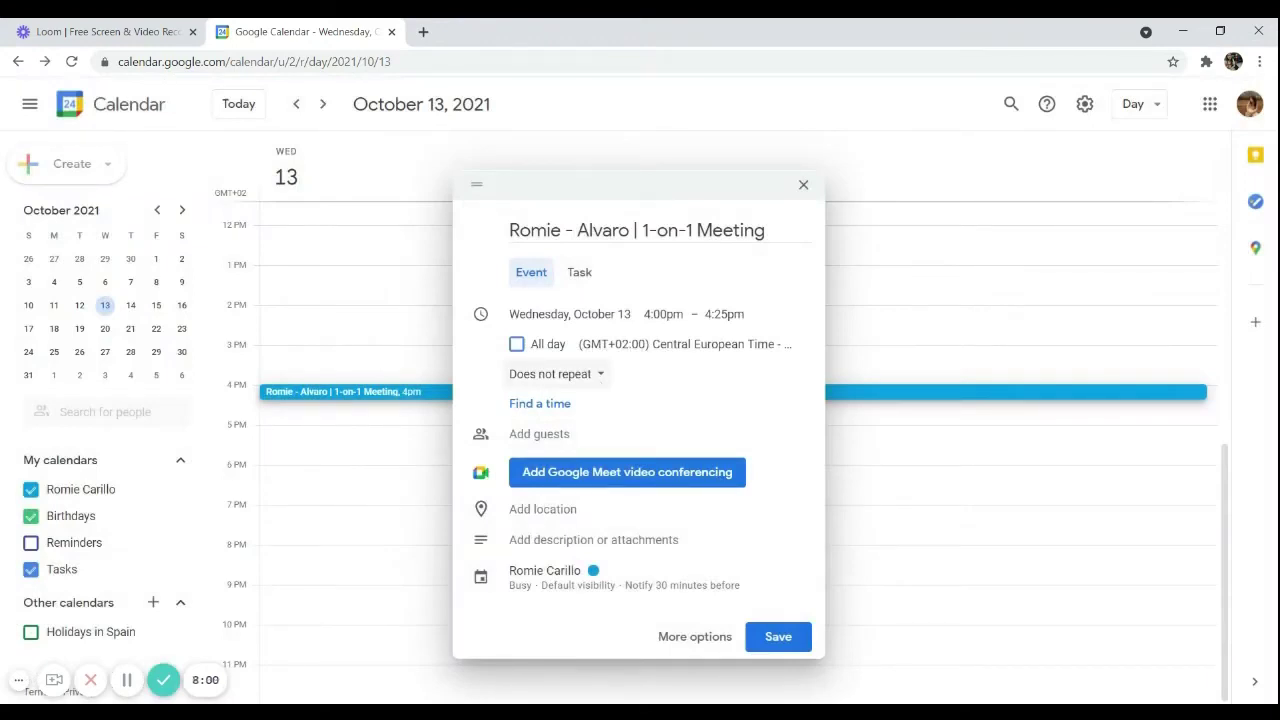
Make the meeting repeat Monthly on the second Wednesday
{"action": "left_click", "coordinate": [600, 376]}
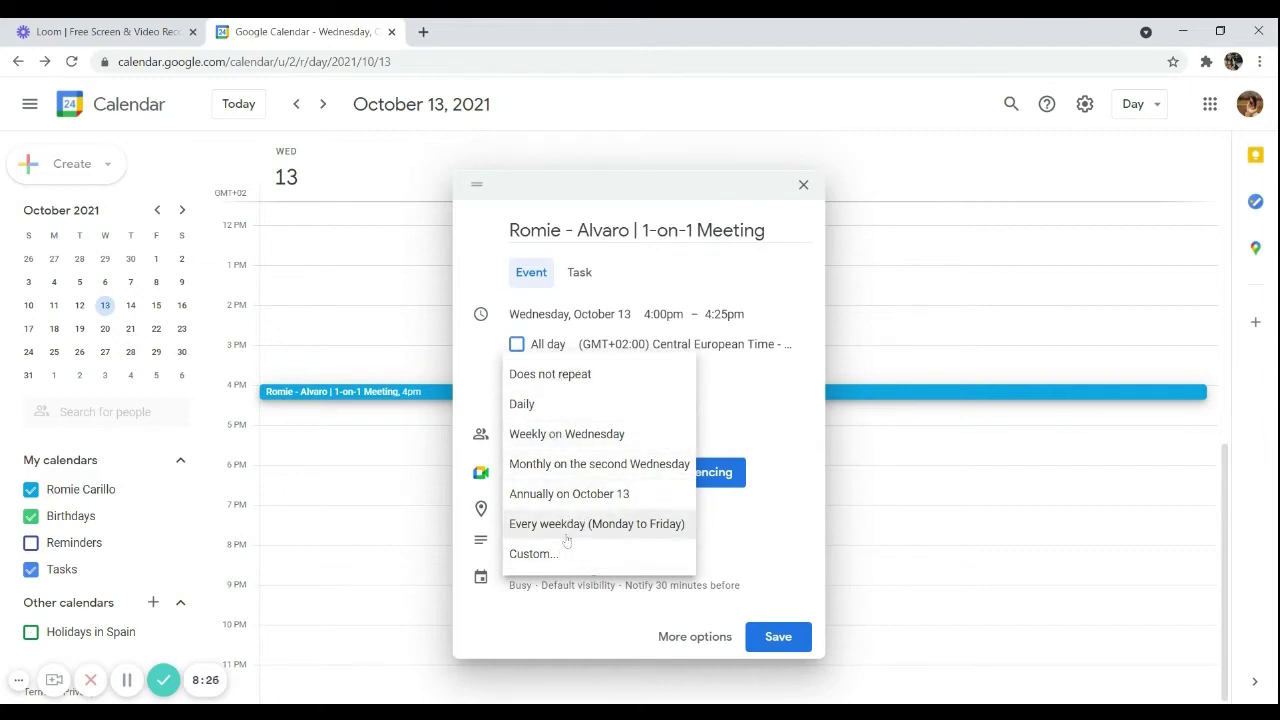
{"action": "left_click", "coordinate": [568, 476]}
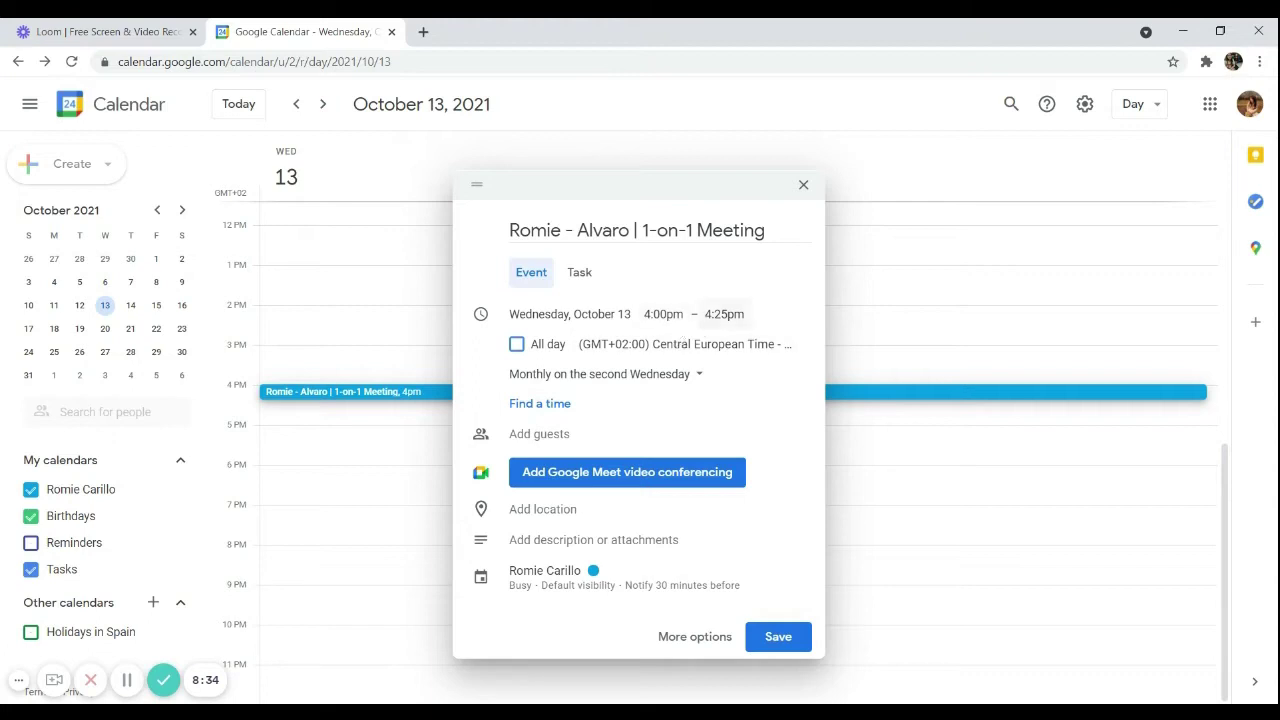
{"action": "left_click", "coordinate": [560, 437]}
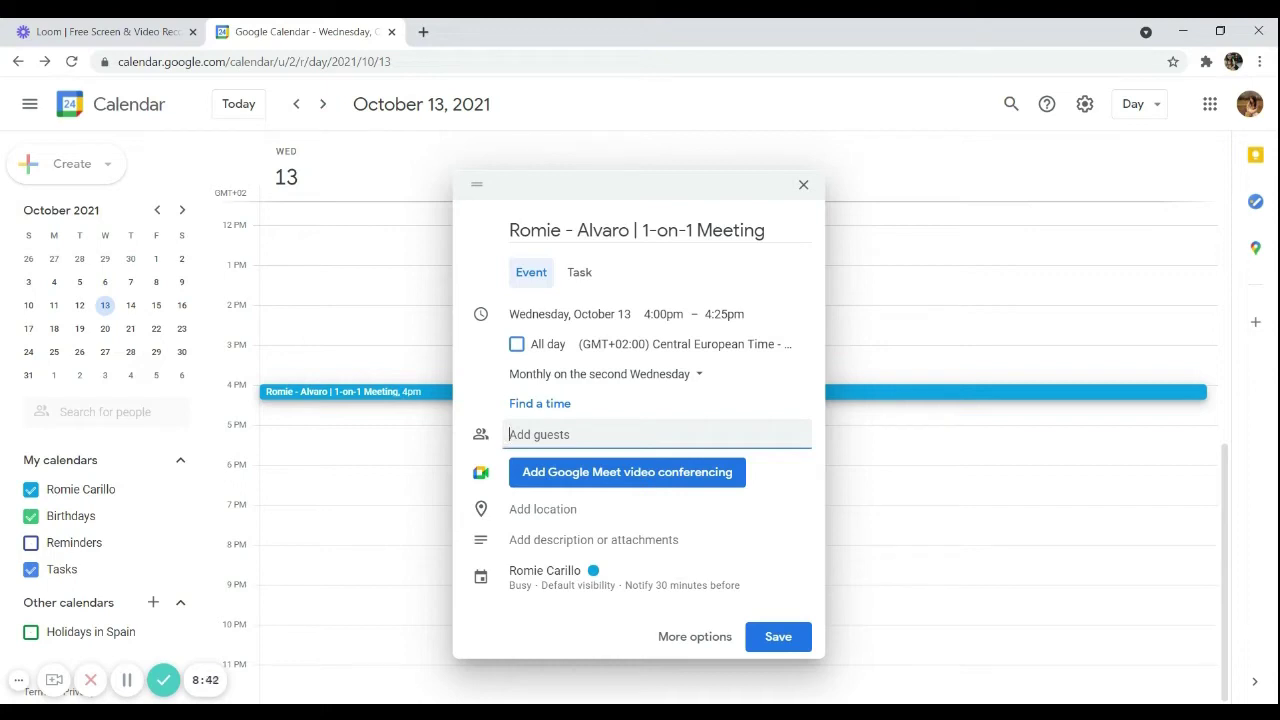
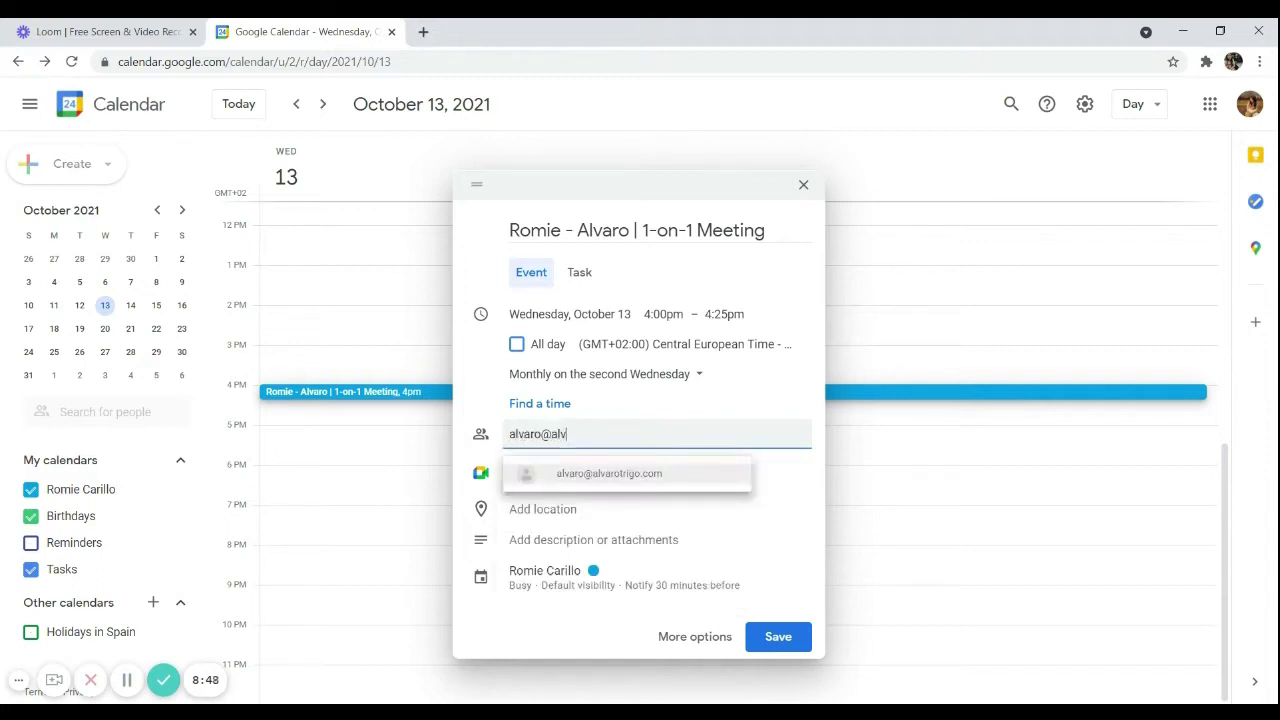
Invite the guest by entering their e-mail address and choosing the suggestion
{"action": "left_click", "coordinate": [592, 478]}
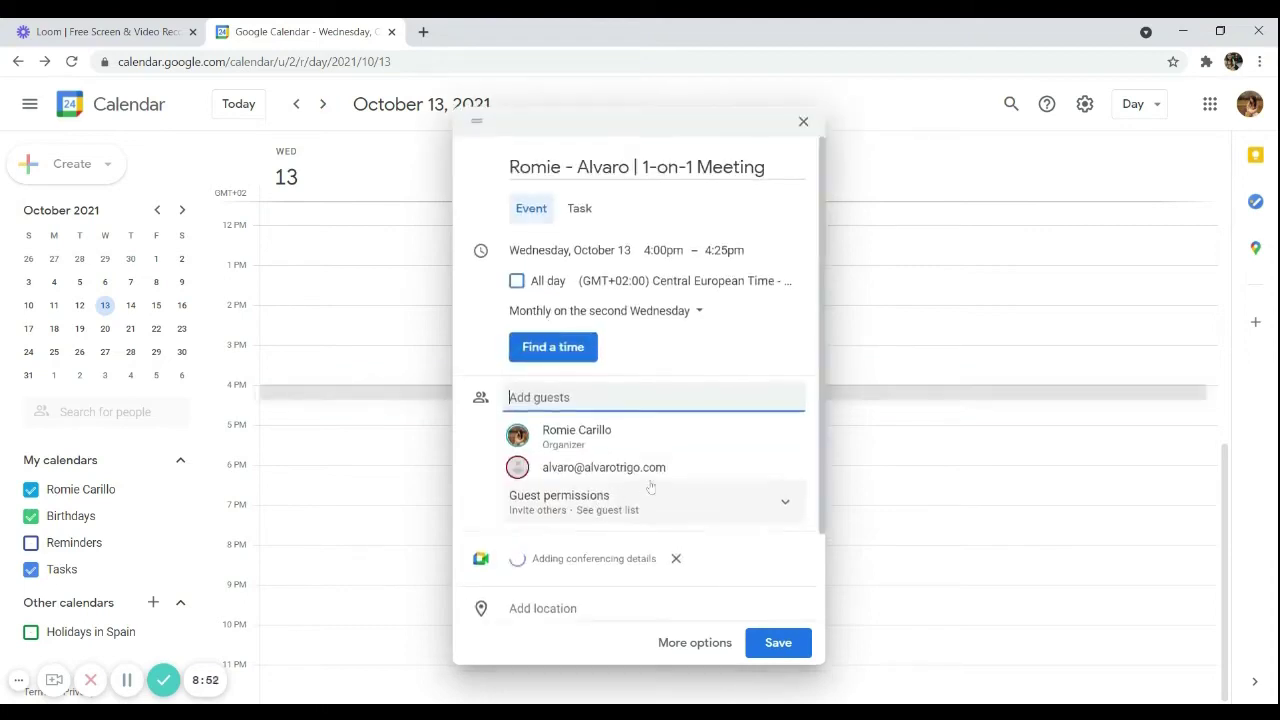
{"action": "scroll", "coordinate": [659, 528], "scroll_direction": "down", "scroll_amount": 2}
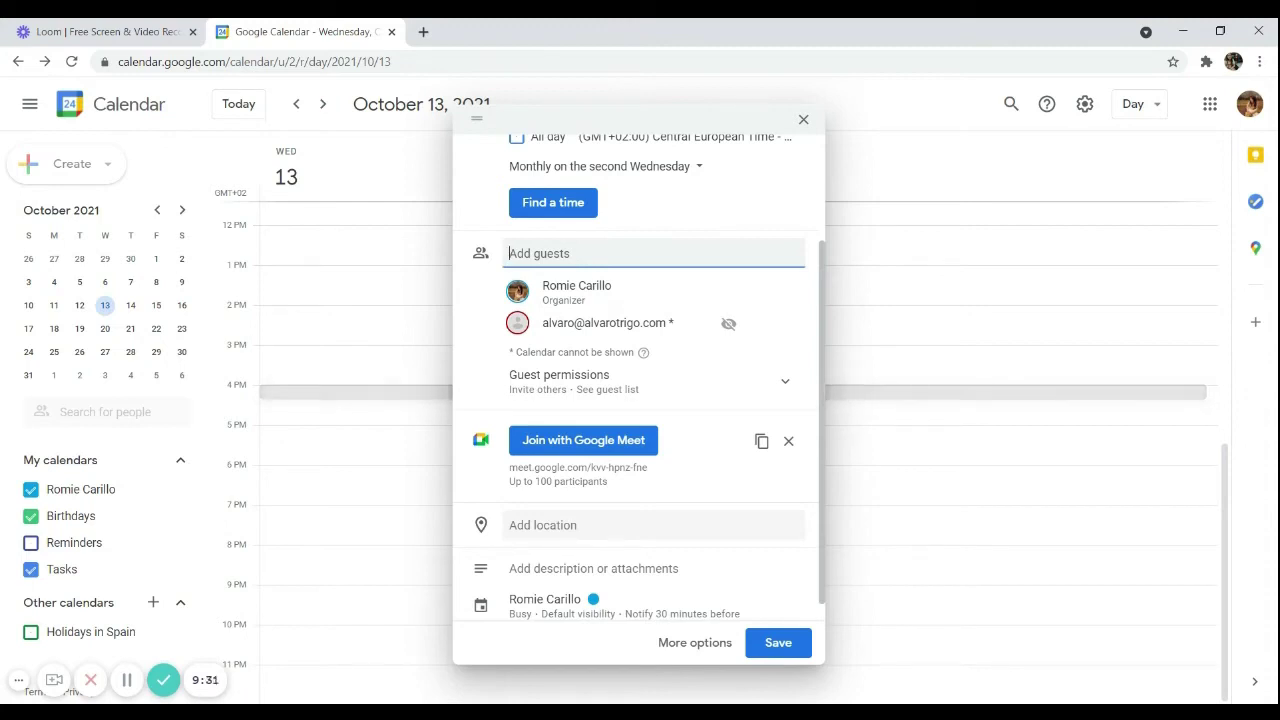
Change the 1-on-1 meeting's event colour to Sage green
{"action": "scroll", "coordinate": [586, 520], "scroll_direction": "down", "scroll_amount": 1}
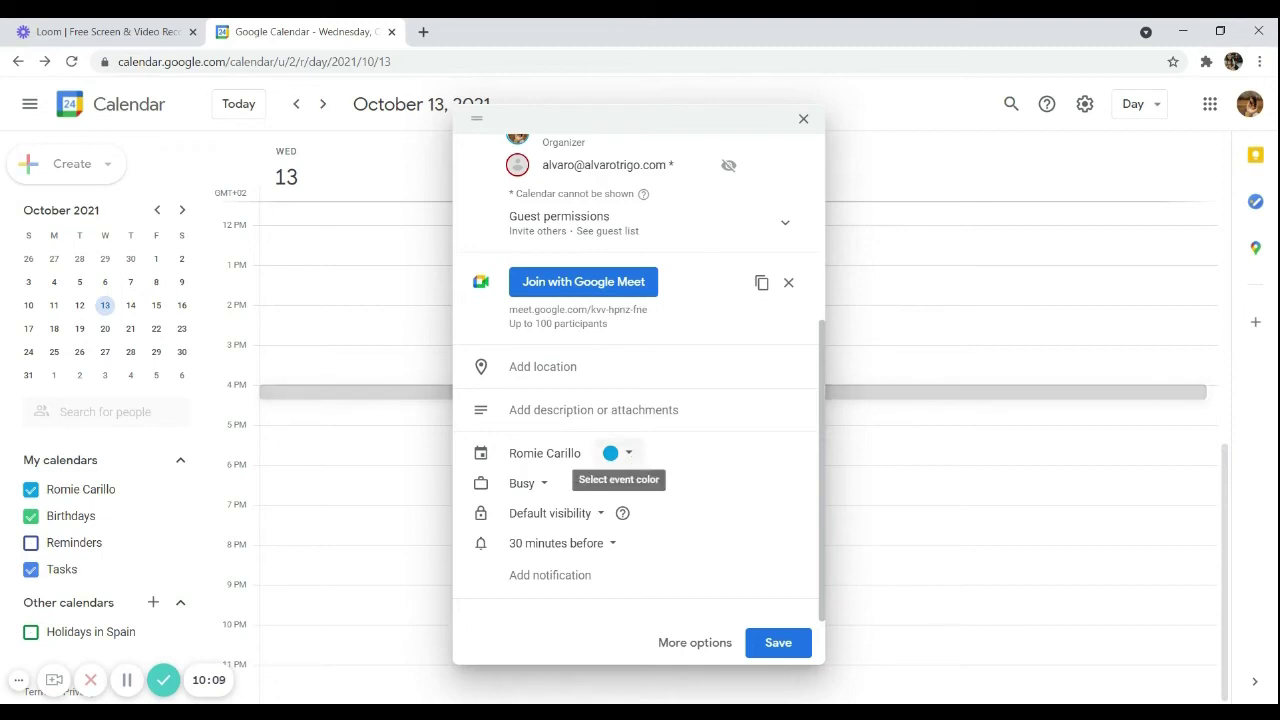
{"action": "left_click", "coordinate": [628, 460]}
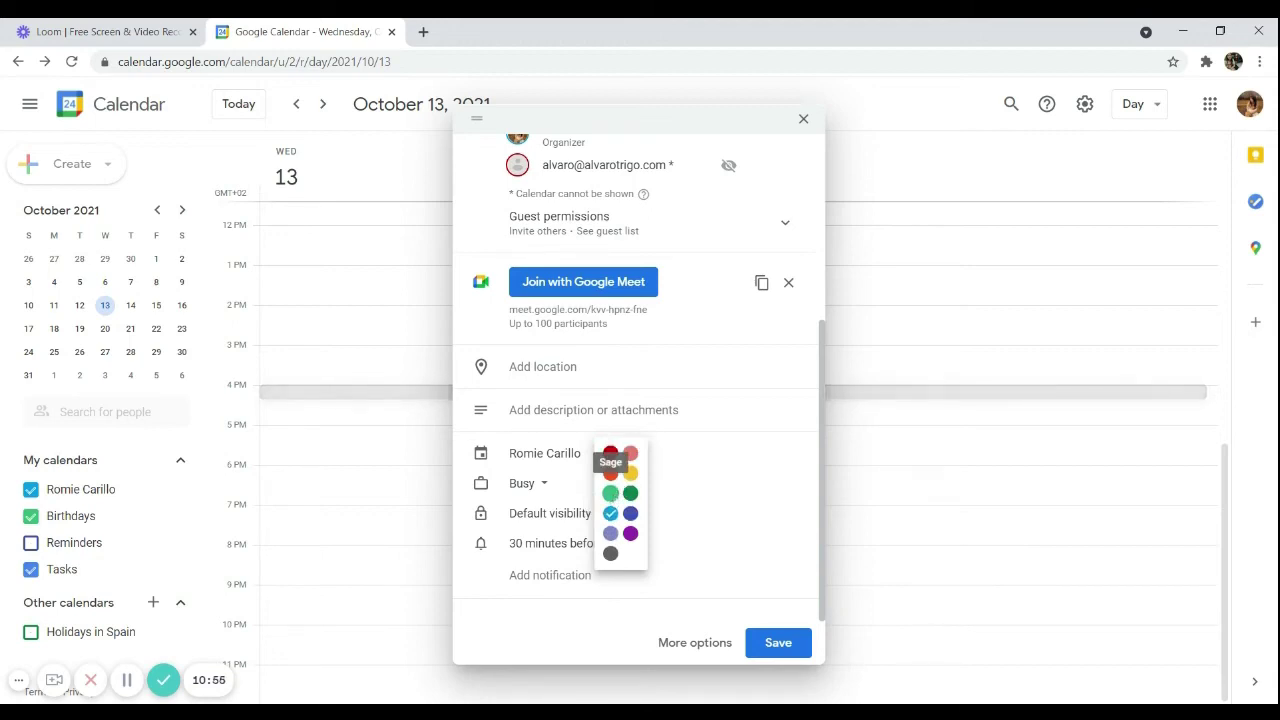
{"action": "left_click", "coordinate": [610, 493]}
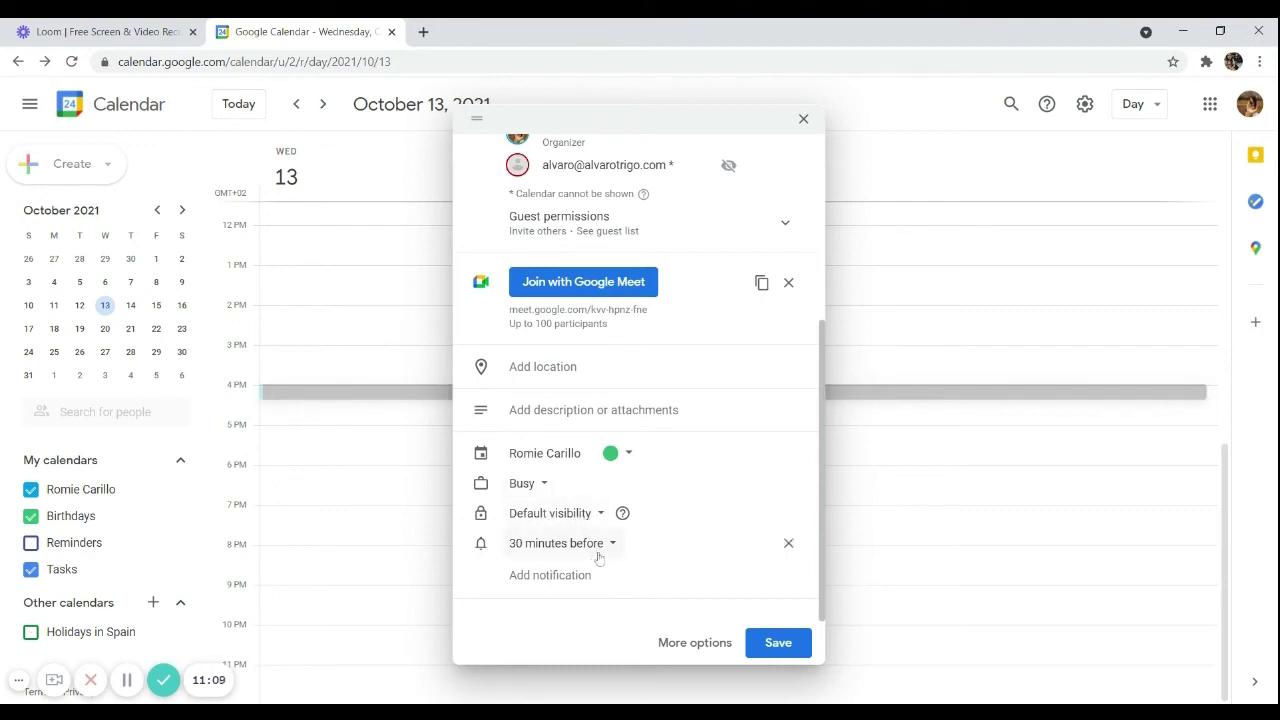
Give the meeting three notifications: 1 day, 1 hour and 10 minutes before
{"action": "left_click", "coordinate": [598, 557]}
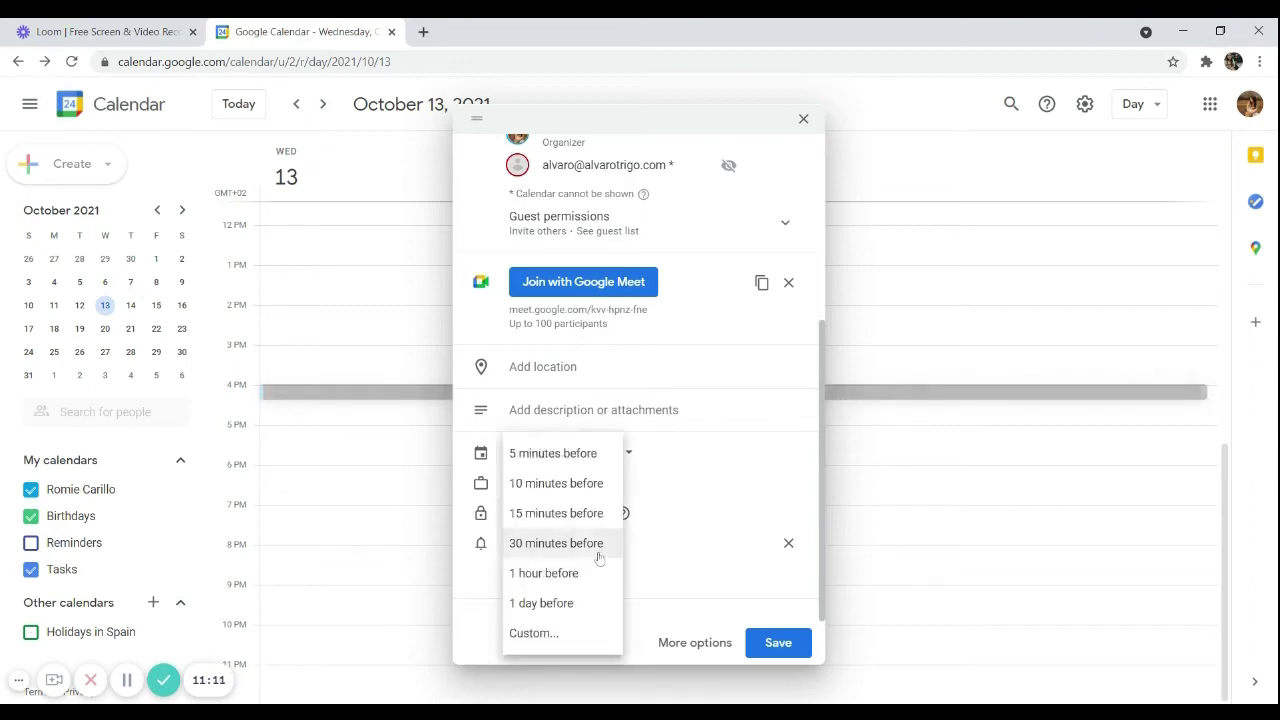
{"action": "left_click", "coordinate": [603, 600]}
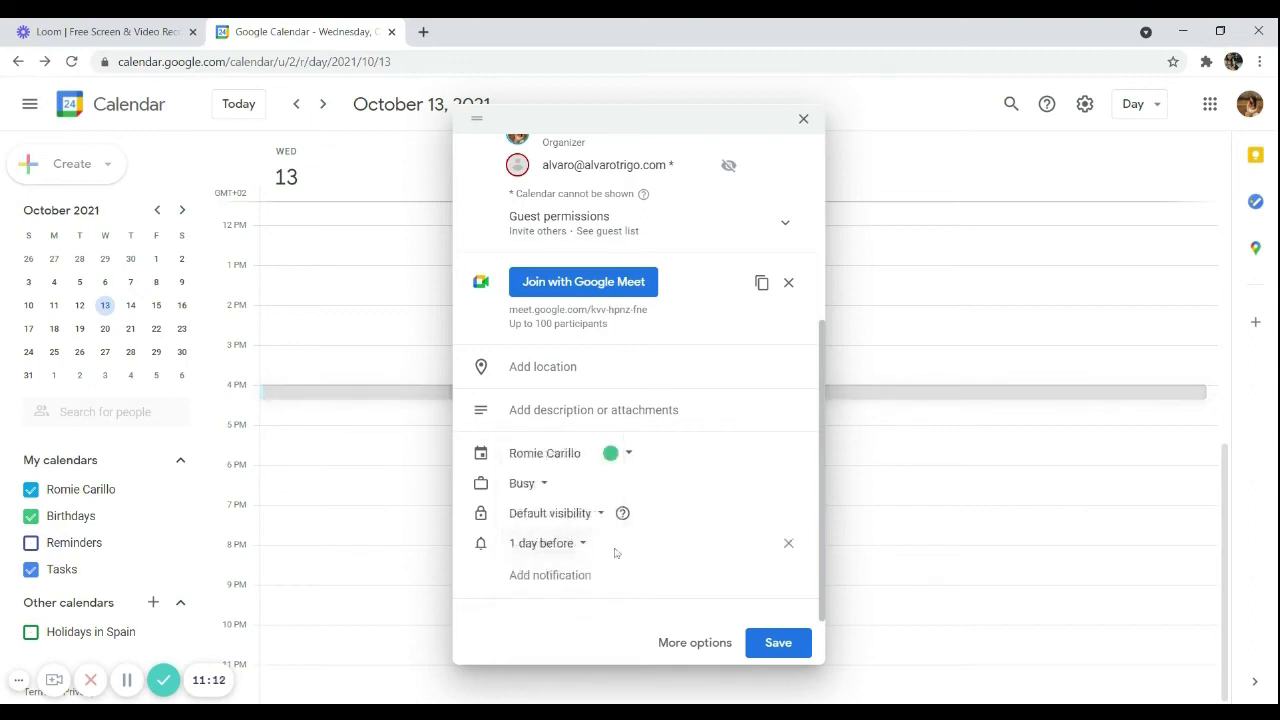
{"action": "left_click", "coordinate": [575, 586]}
{"action": "left_click", "coordinate": [597, 574]}
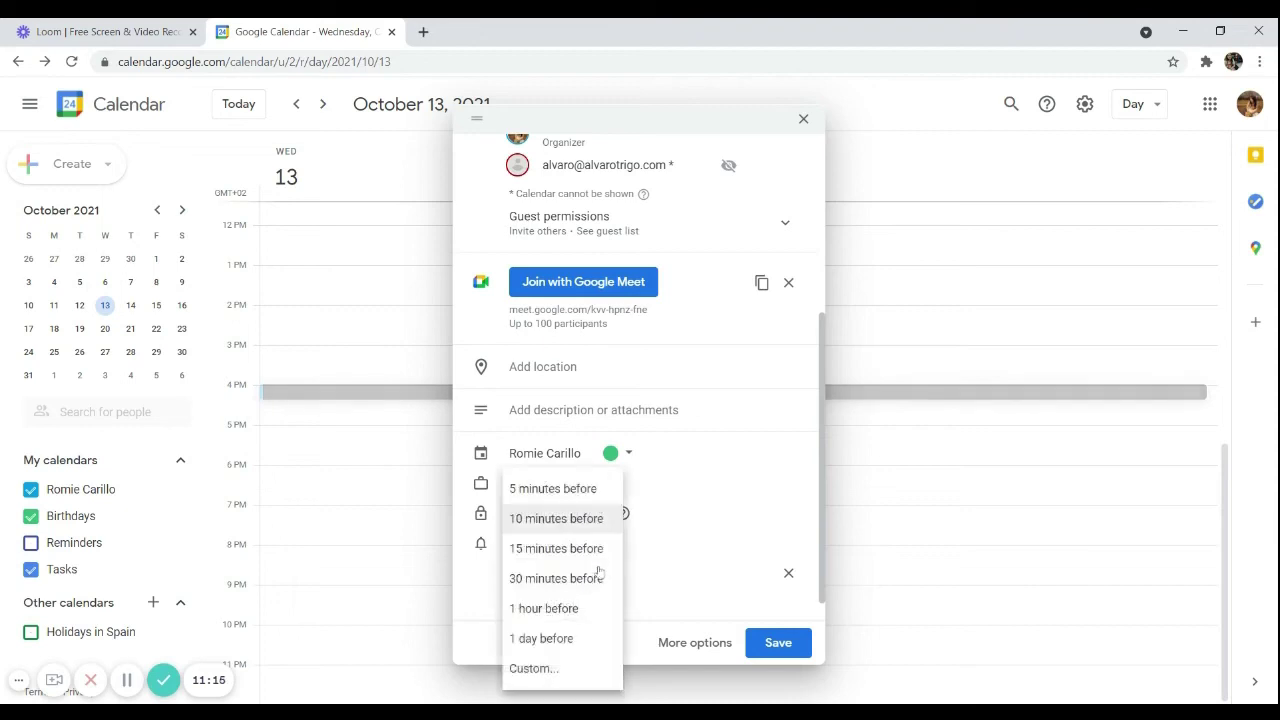
{"action": "left_click", "coordinate": [566, 608]}
{"action": "left_click", "coordinate": [557, 605]}
{"action": "left_click", "coordinate": [585, 605]}
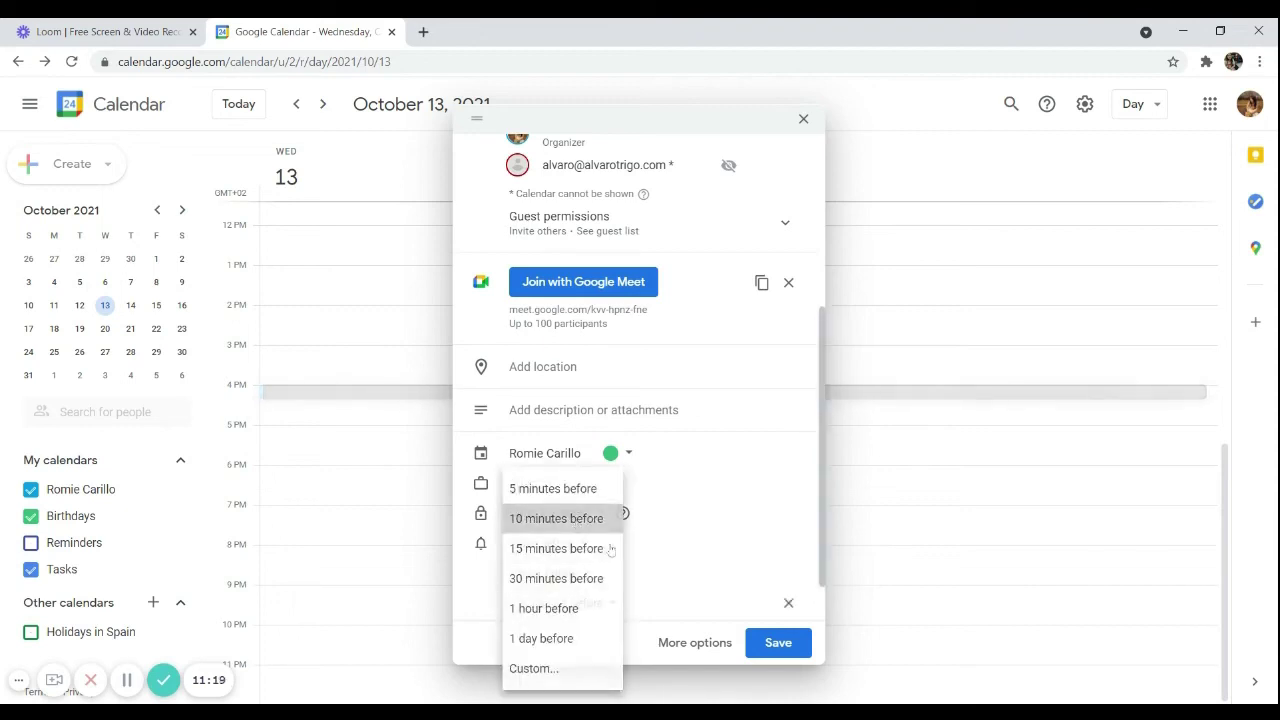
{"action": "left_click", "coordinate": [586, 517]}
{"action": "scroll", "coordinate": [660, 547], "scroll_direction": "down", "scroll_amount": 2}
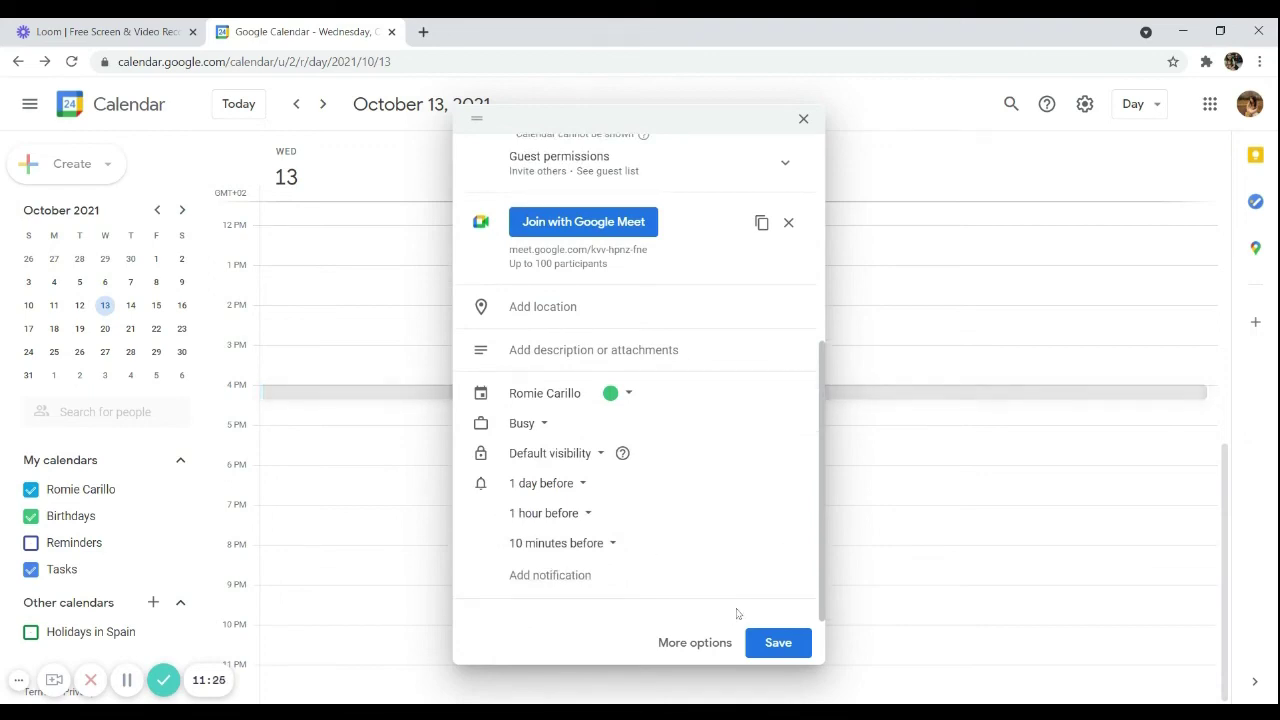
Save the 1-on-1 meeting for 4pm on October 13 and send the guest's invitation e-mail
{"action": "left_click", "coordinate": [789, 648]}
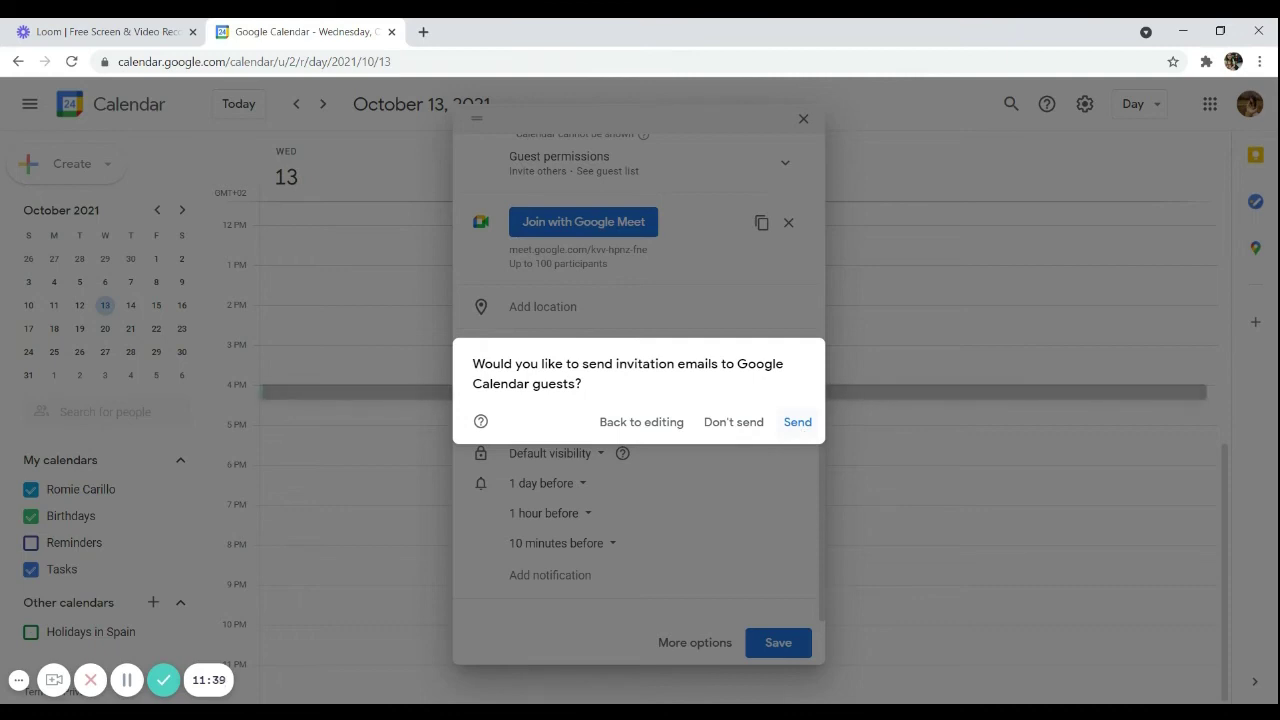
{"action": "left_click", "coordinate": [800, 425]}
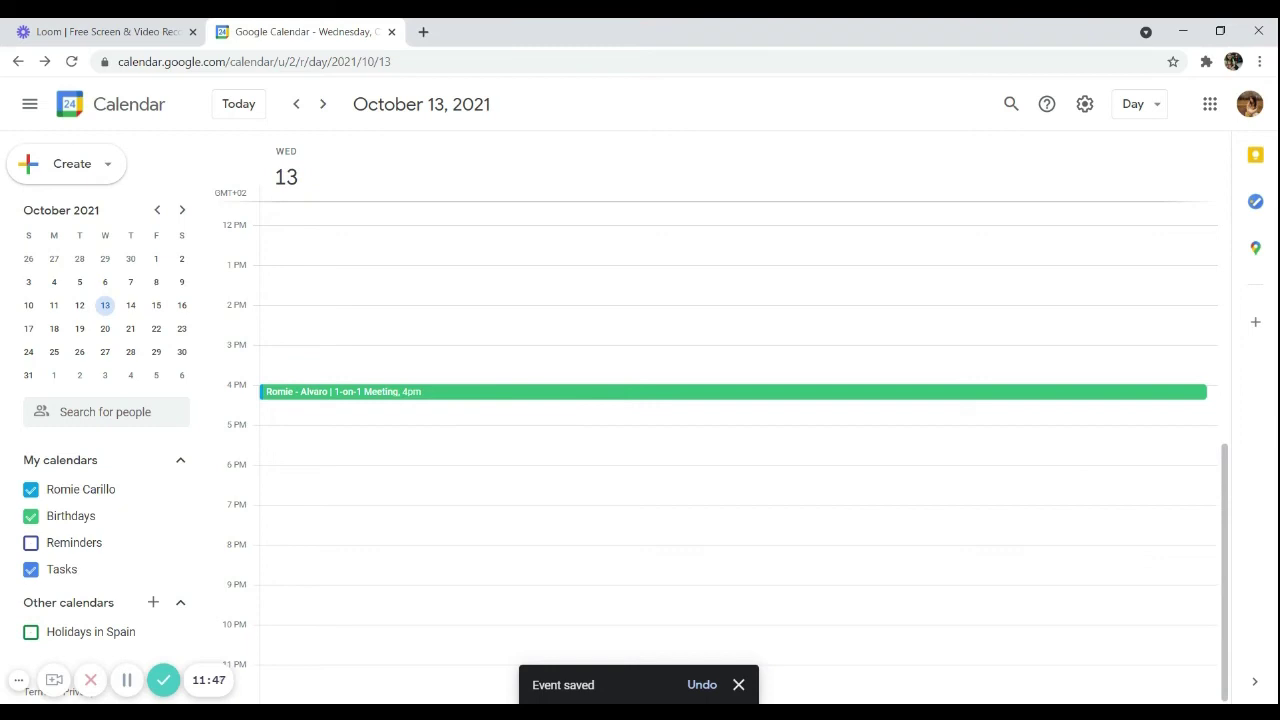
{"action": "left_click", "coordinate": [434, 392]}
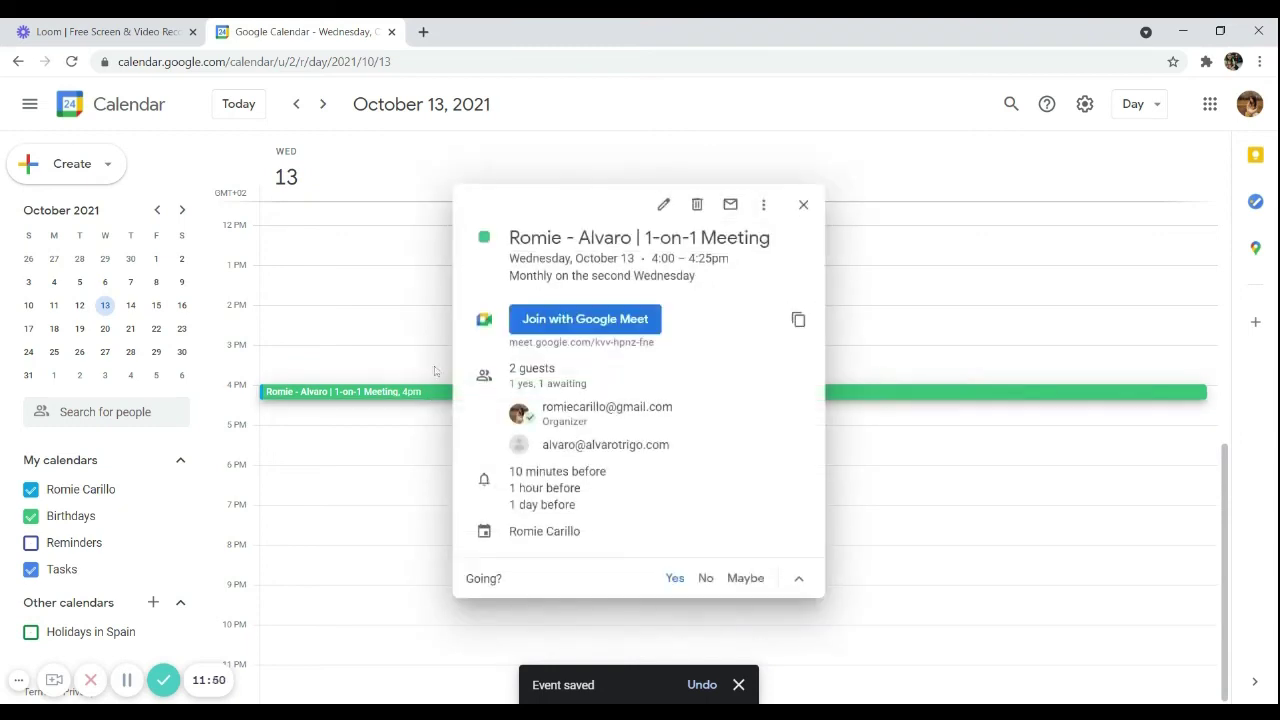
{"action": "left_click", "coordinate": [664, 205]}
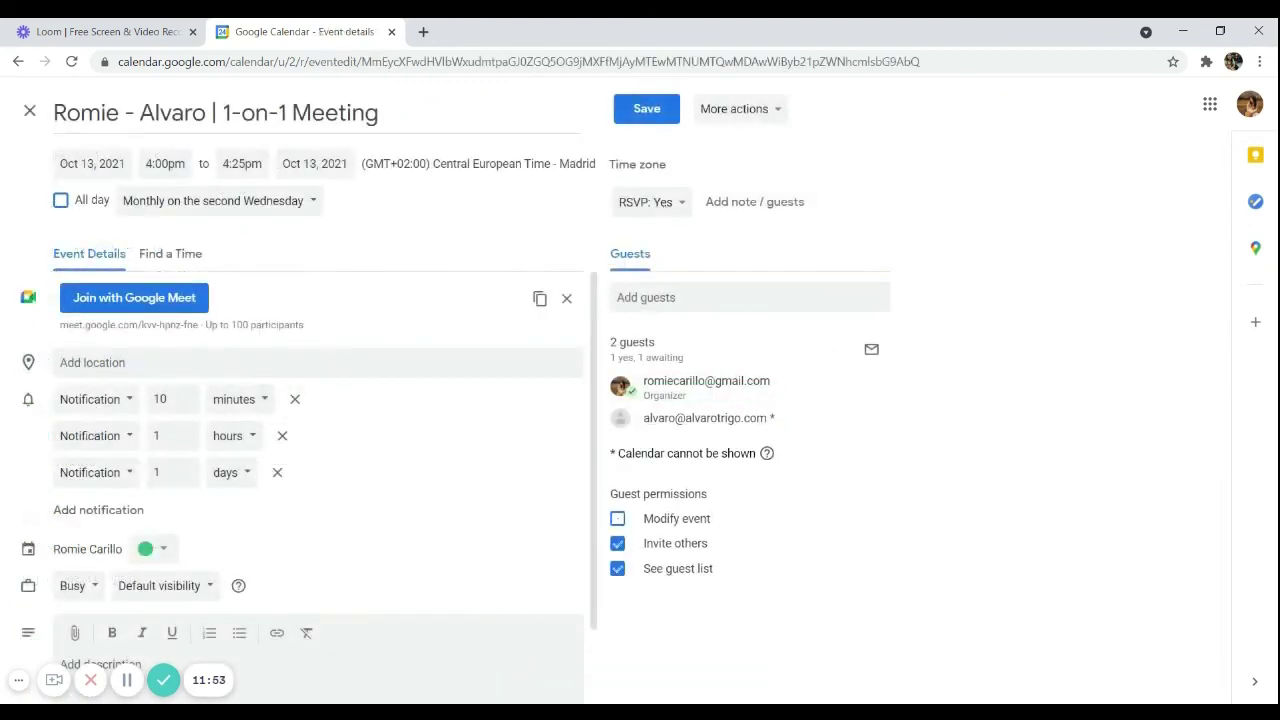
{"action": "scroll", "coordinate": [480, 509], "scroll_direction": "down", "scroll_amount": 2}
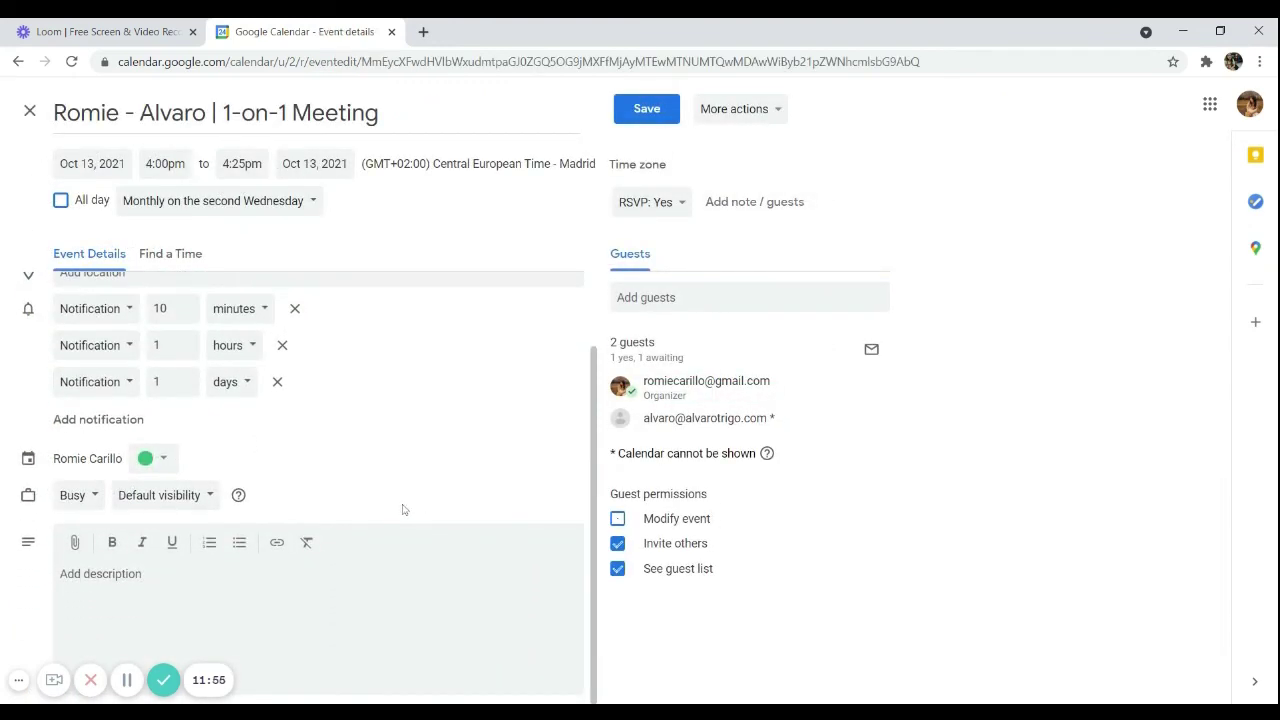
{"action": "scroll", "coordinate": [400, 509], "scroll_direction": "up", "scroll_amount": 2}
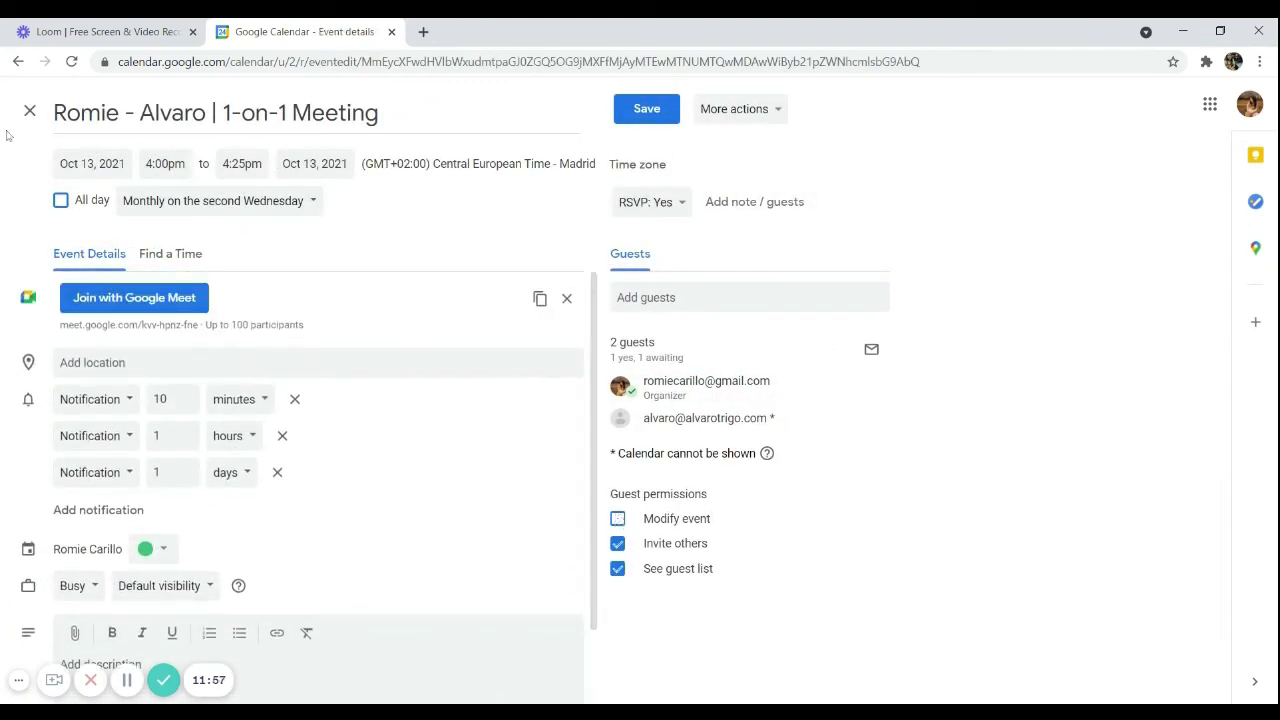
{"action": "left_click", "coordinate": [29, 111]}
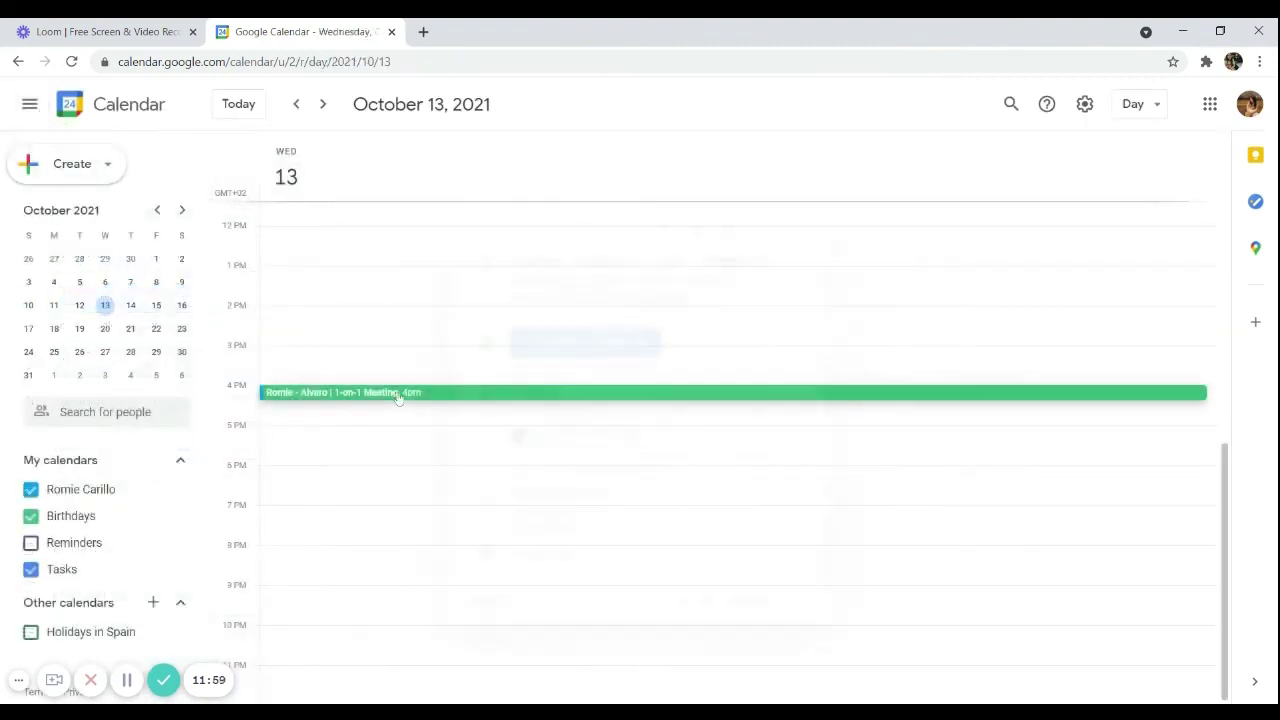
{"action": "left_click", "coordinate": [397, 393]}
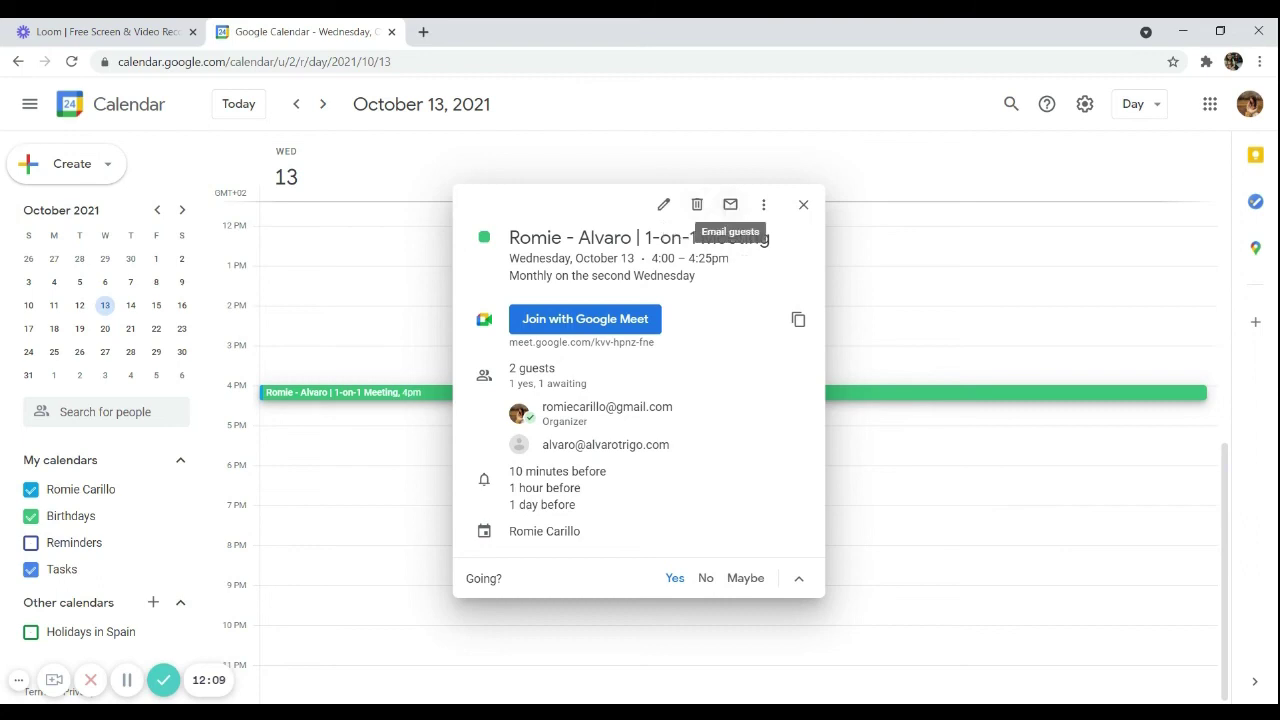
{"action": "left_click", "coordinate": [985, 240]}
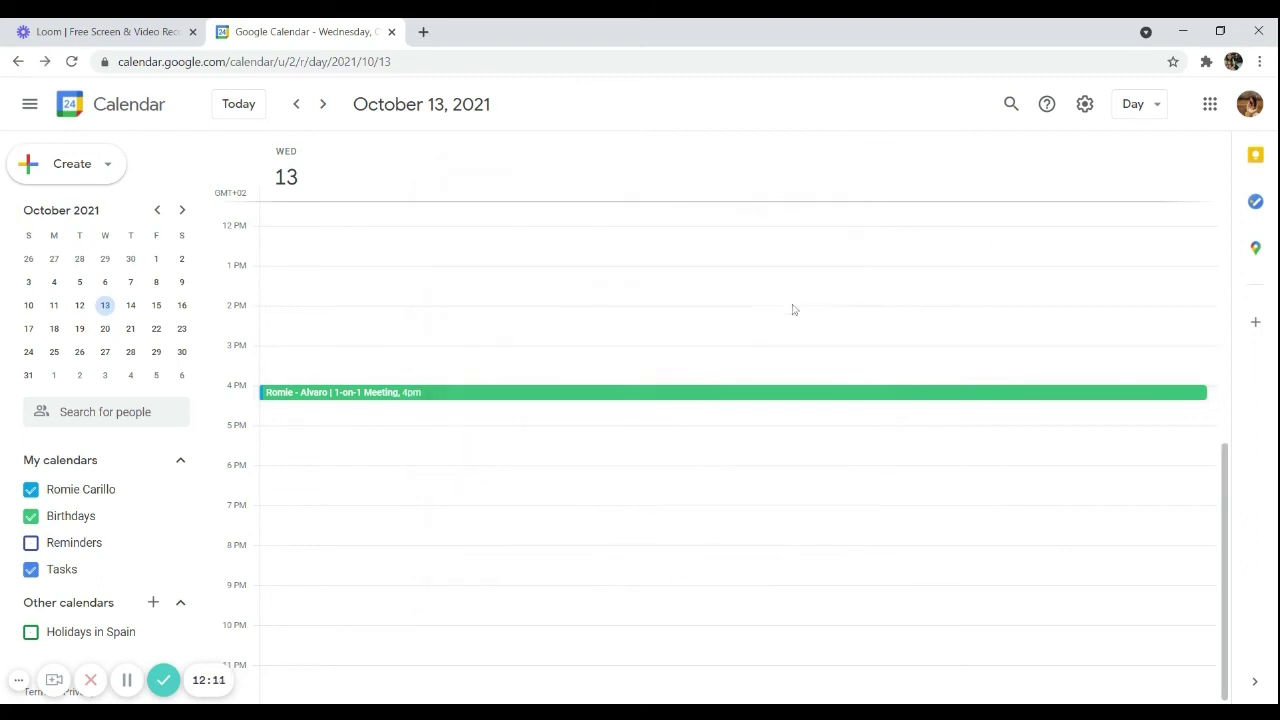